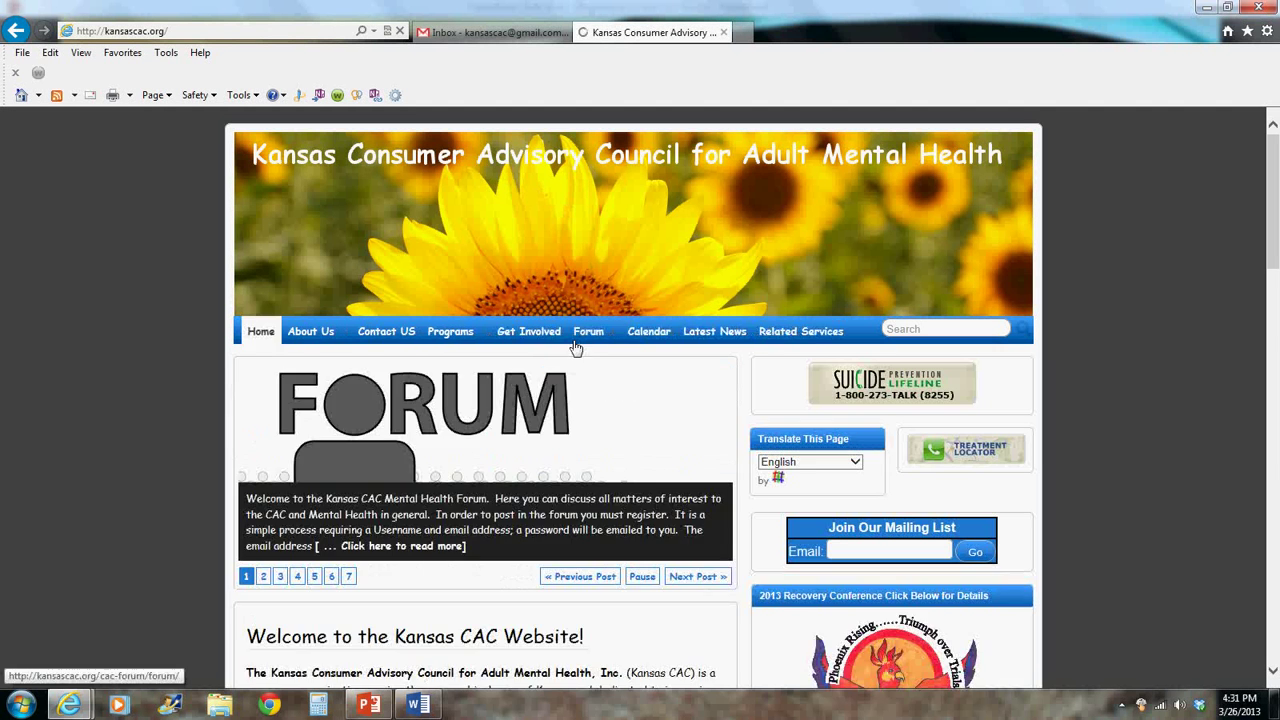
Step: Open the Forum page and log in with the account username and password
mouse_move(586, 333)
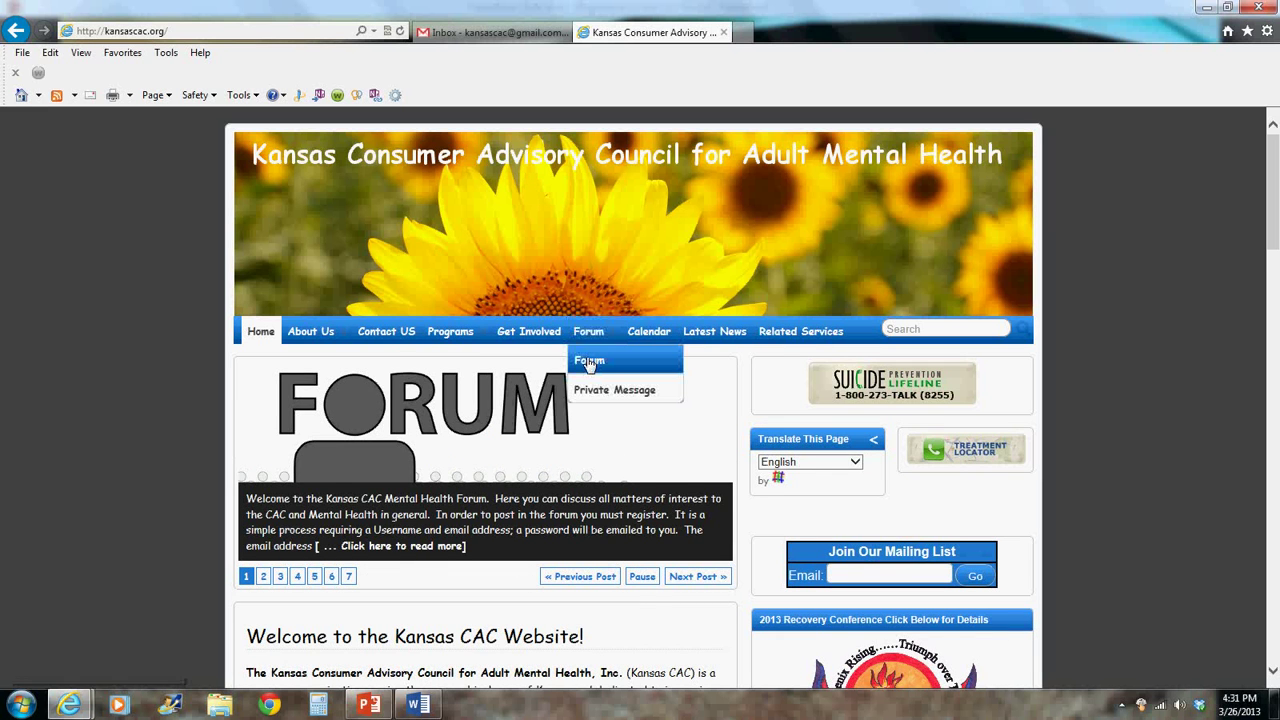
left_click(588, 362)
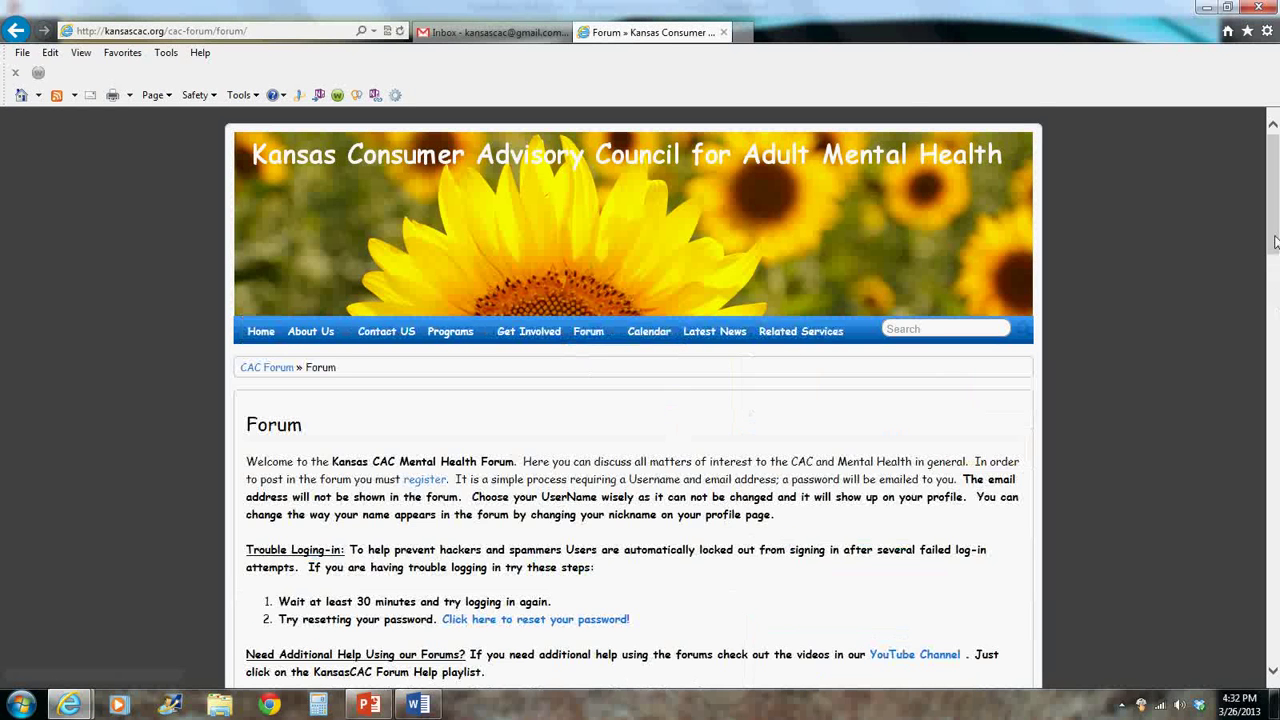
left_click_drag(1274, 241, 1260, 289)
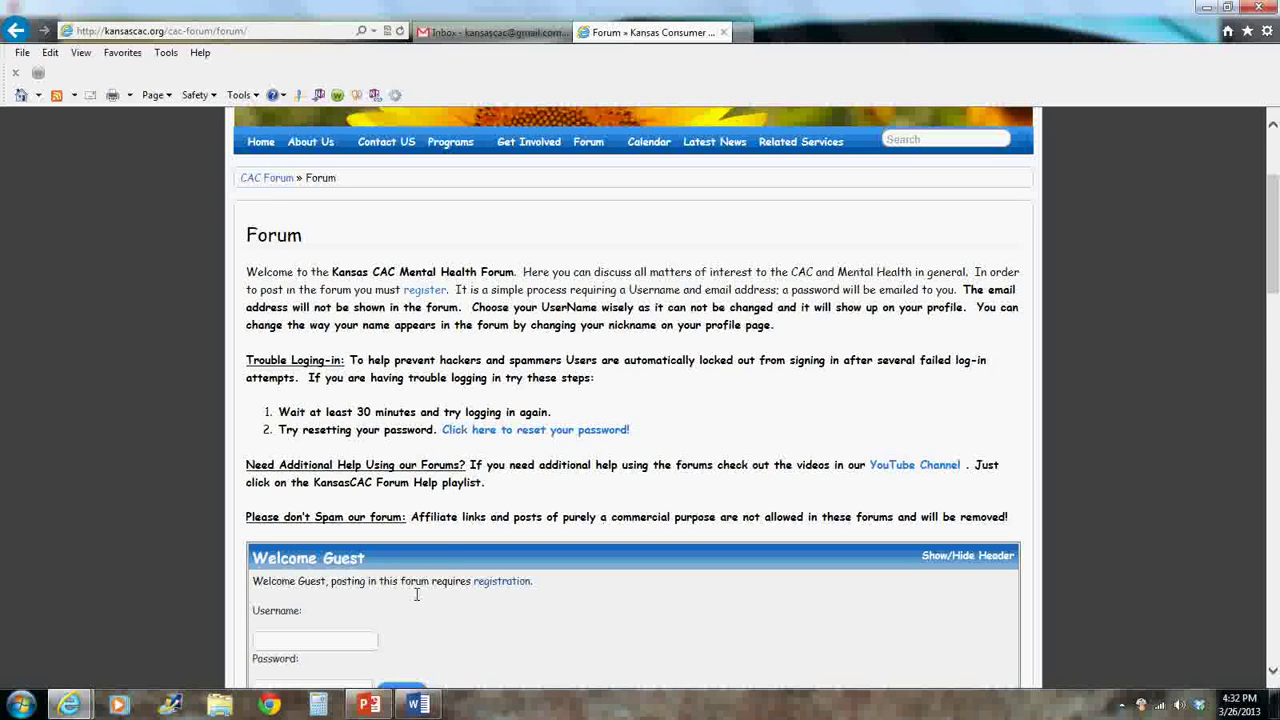
scroll(1274, 316, "down", 3)
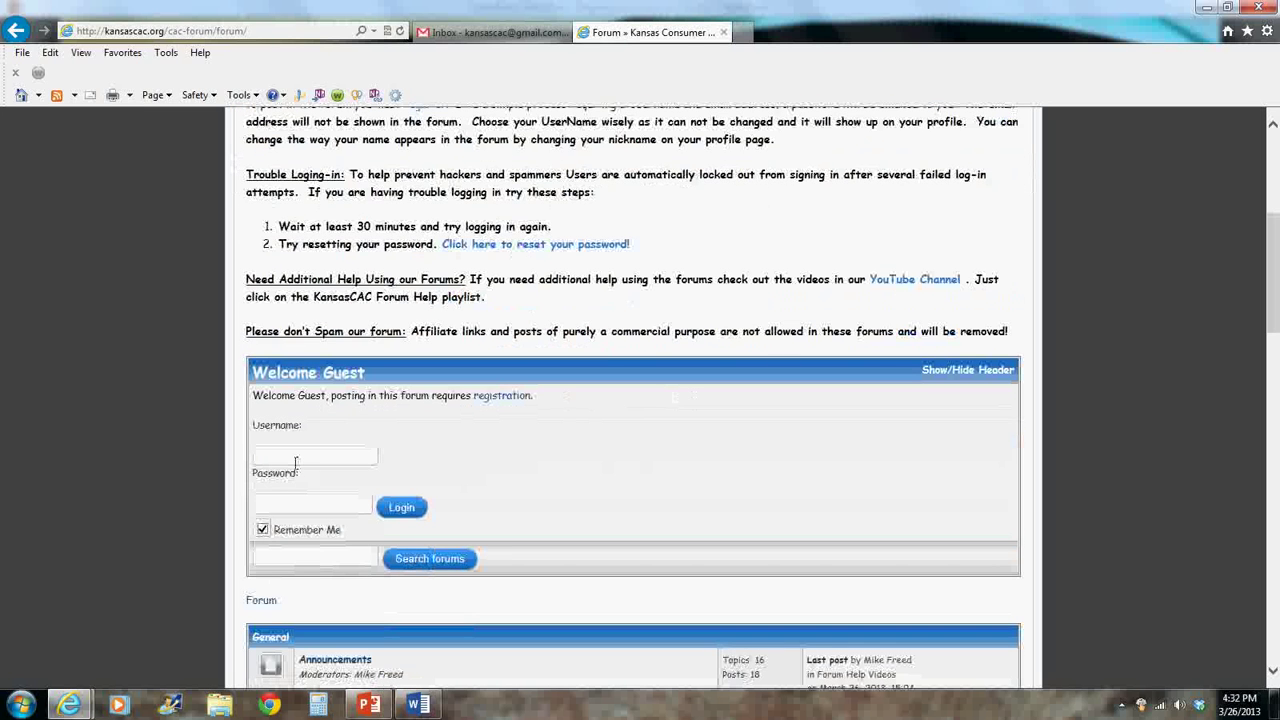
left_click(296, 462)
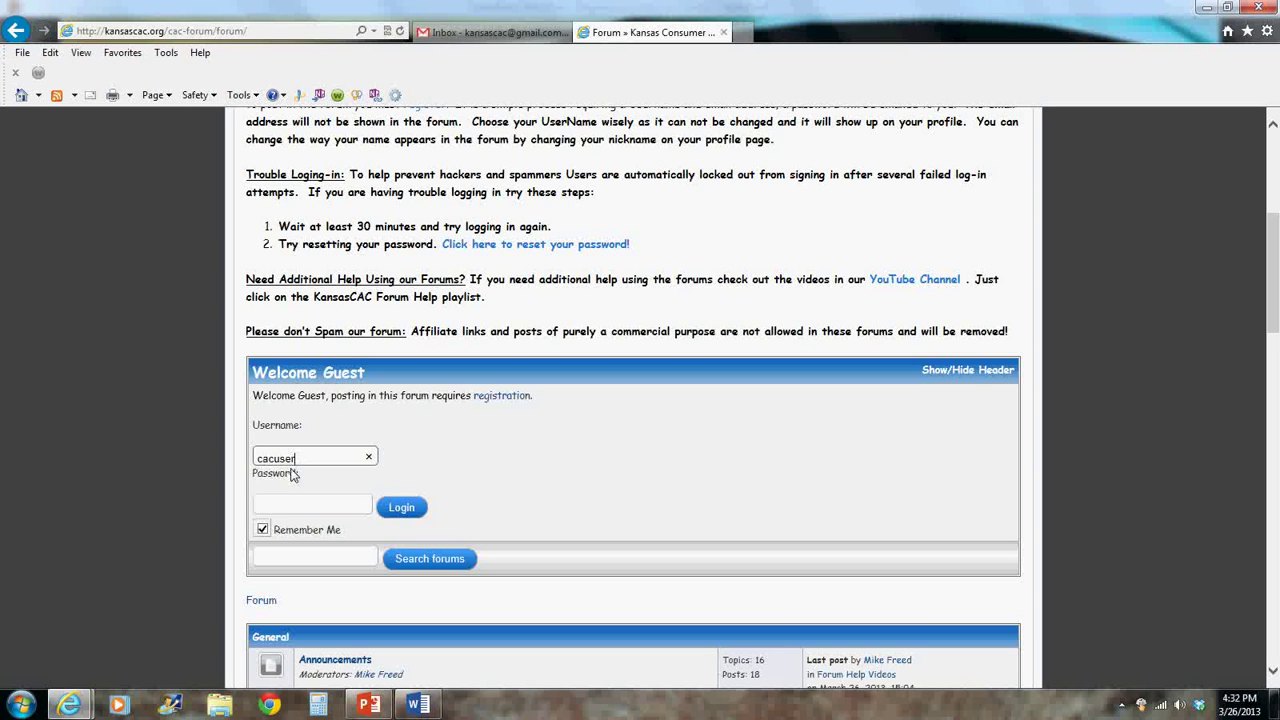
left_click(282, 510)
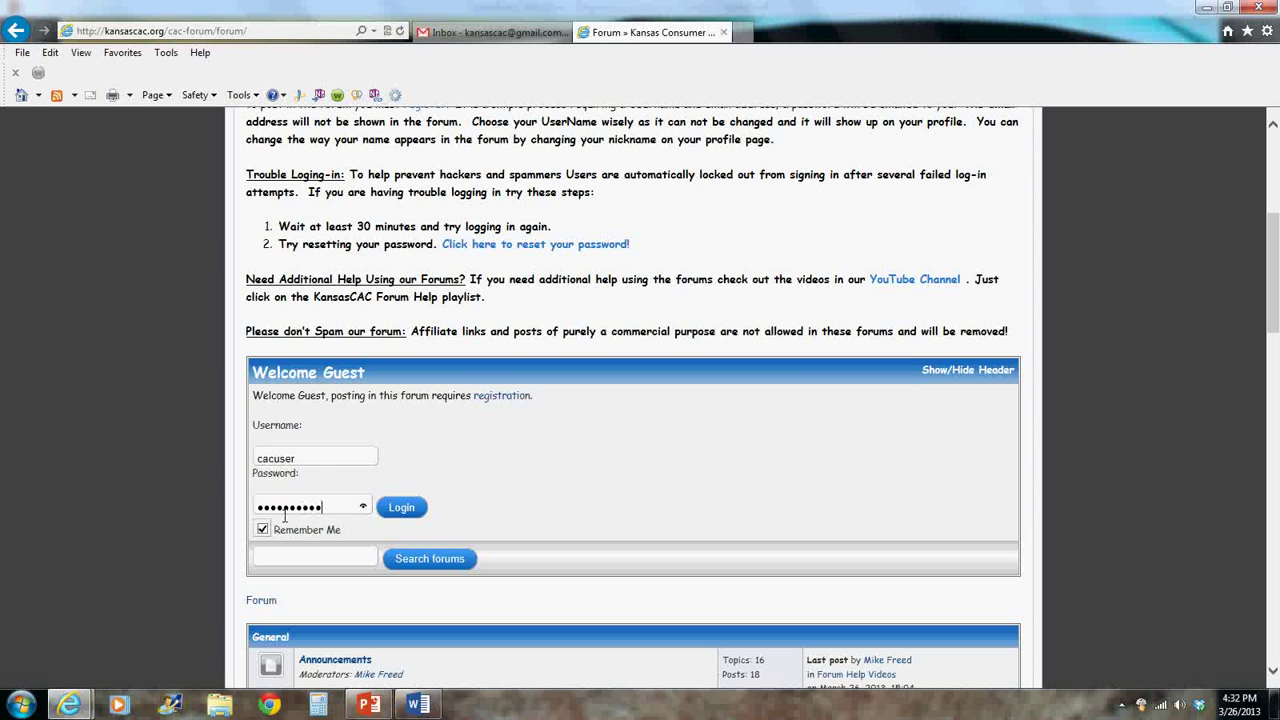
left_click(408, 512)
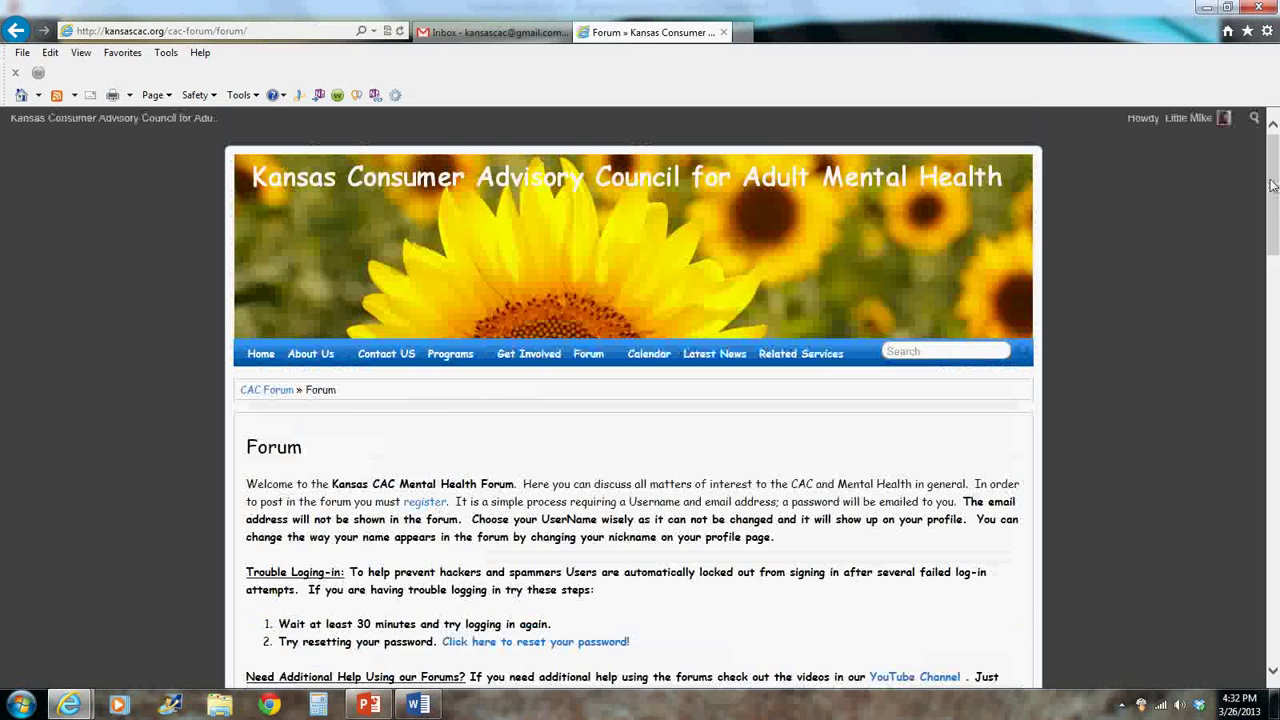
Step: Open the forum options for editing from the member's welcome box
left_click_drag(1272, 190, 1274, 264)
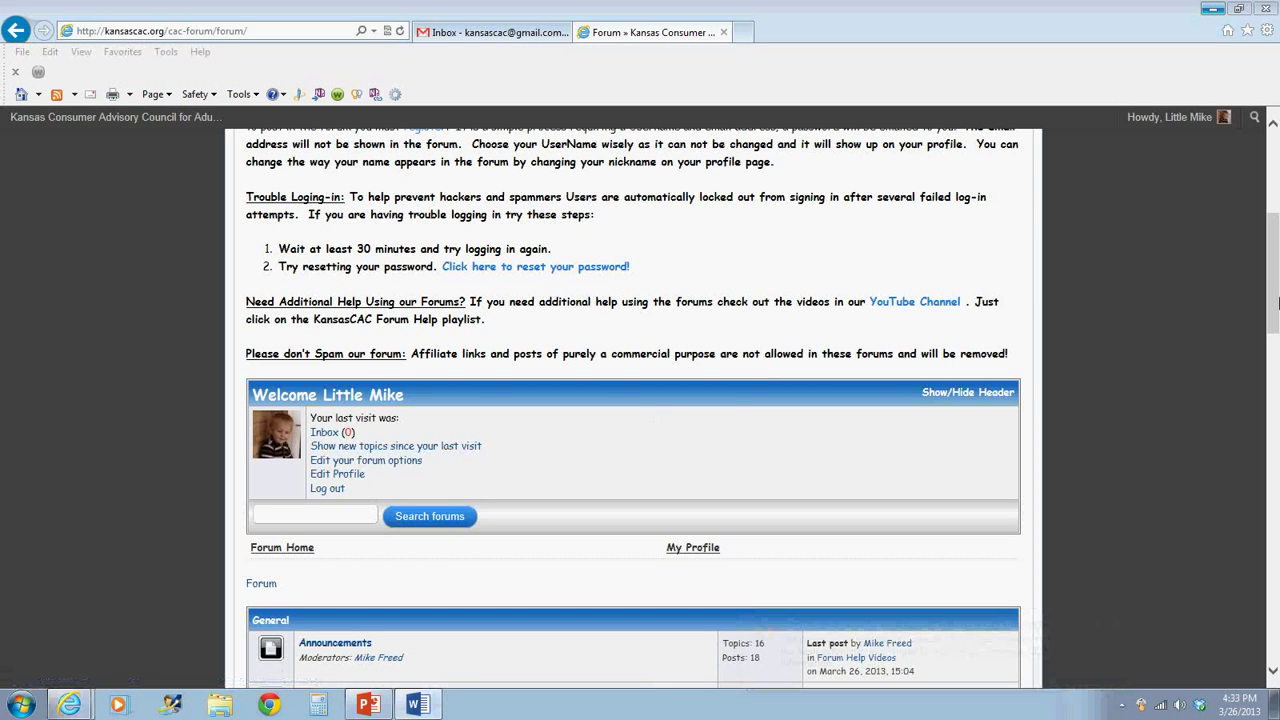
left_click_drag(1275, 303, 1272, 320)
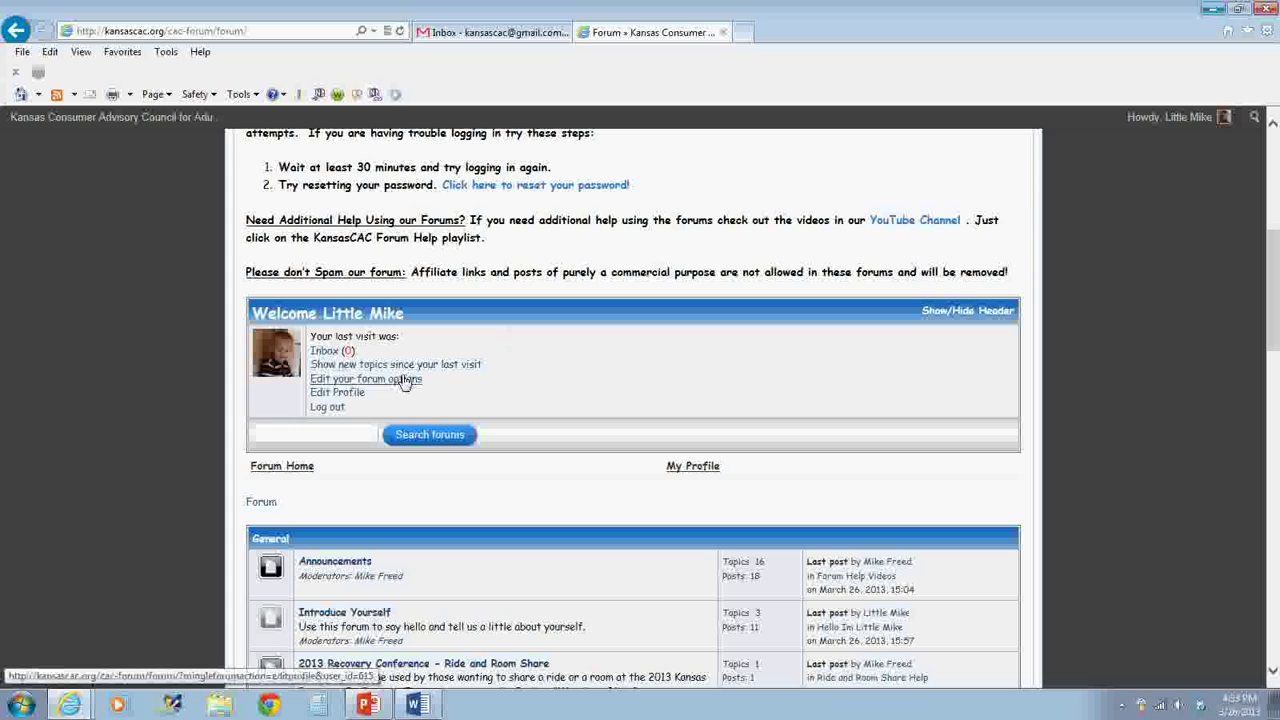
left_click(406, 382)
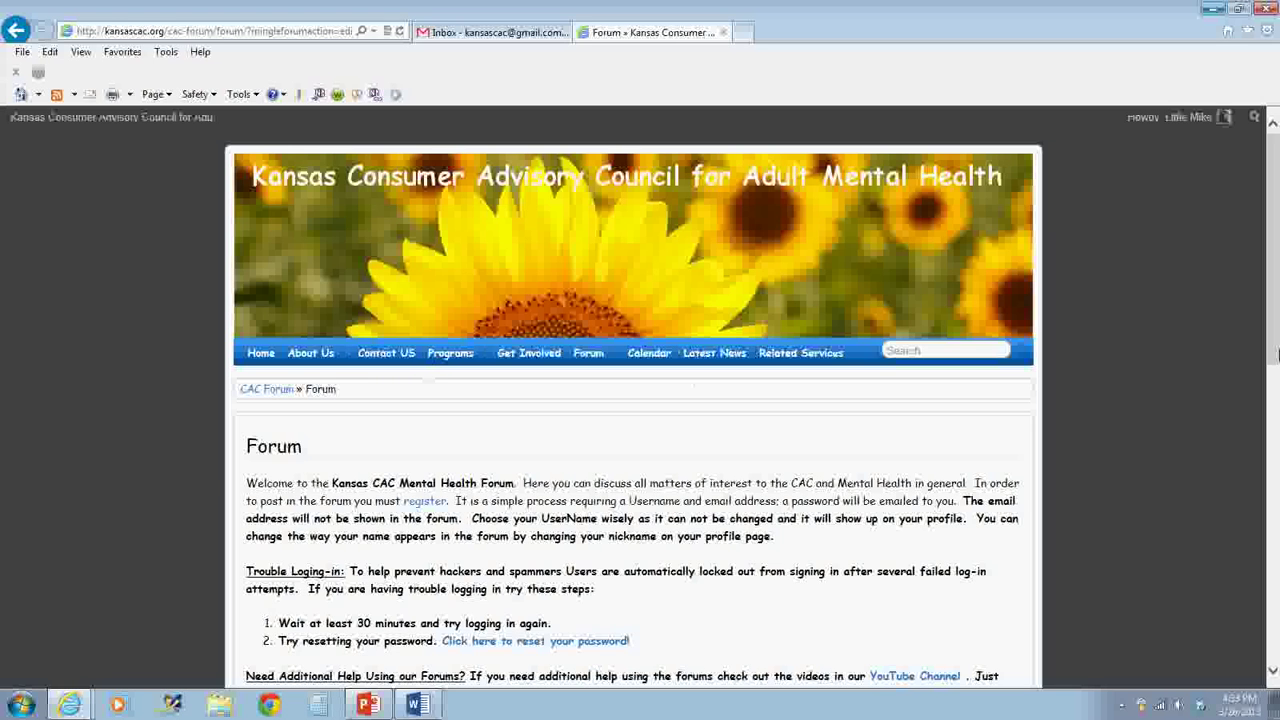
left_click_drag(1277, 295, 1266, 463)
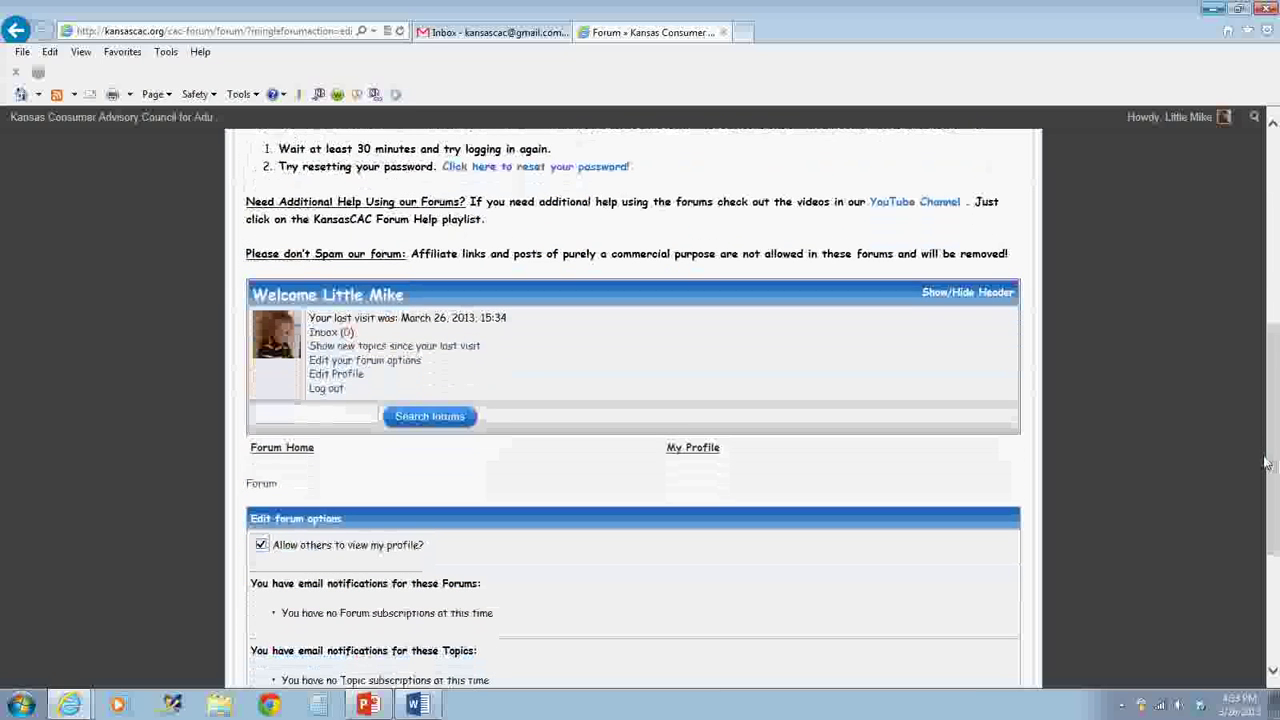
Step: Disable the option "Allow others to view my profile?" and enable it again
left_click(261, 545)
scroll(1264, 385, "down", 2)
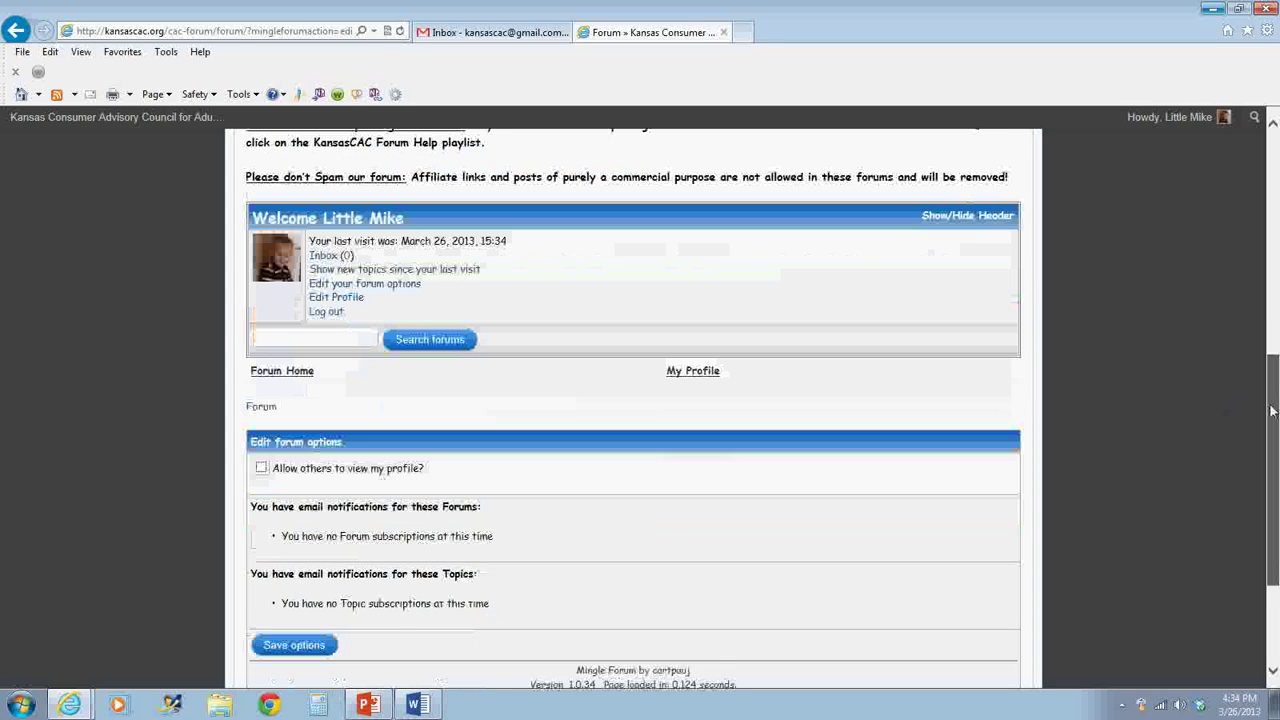
left_click(261, 459)
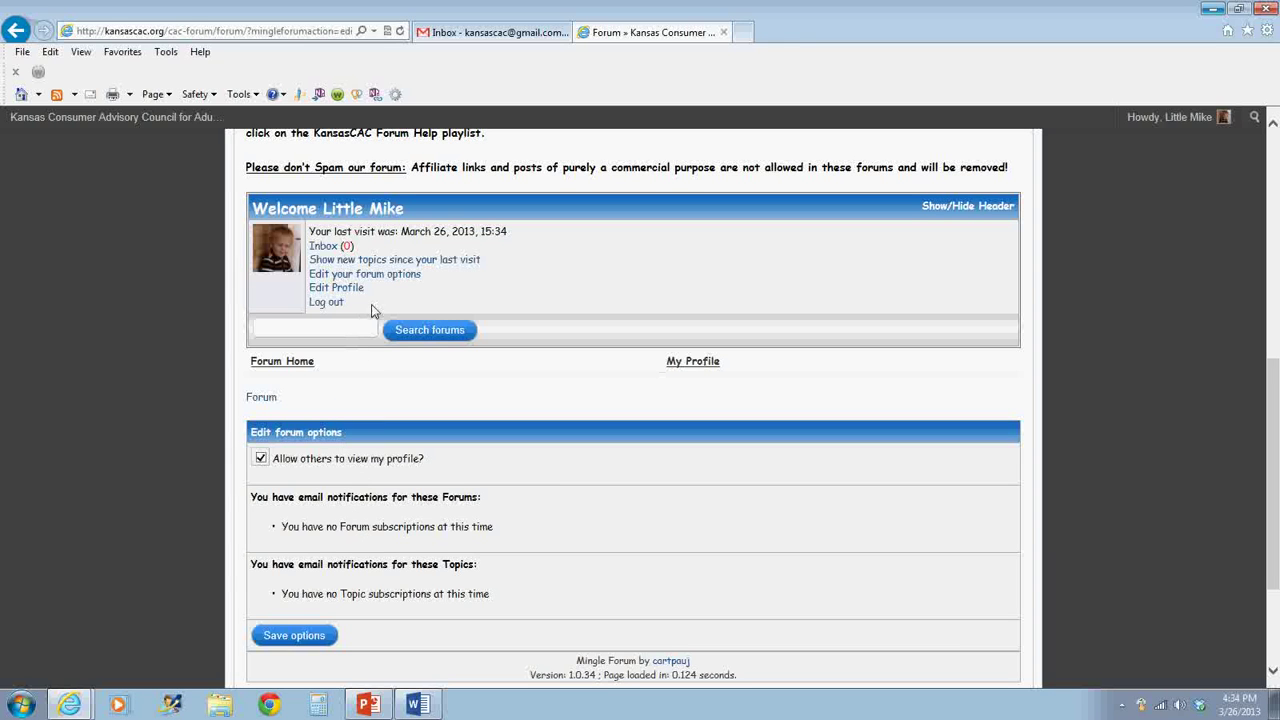
Step: Return to the forum home and look through the available forums in the General, Consumer Run Organizations and Support groups
left_click(304, 366)
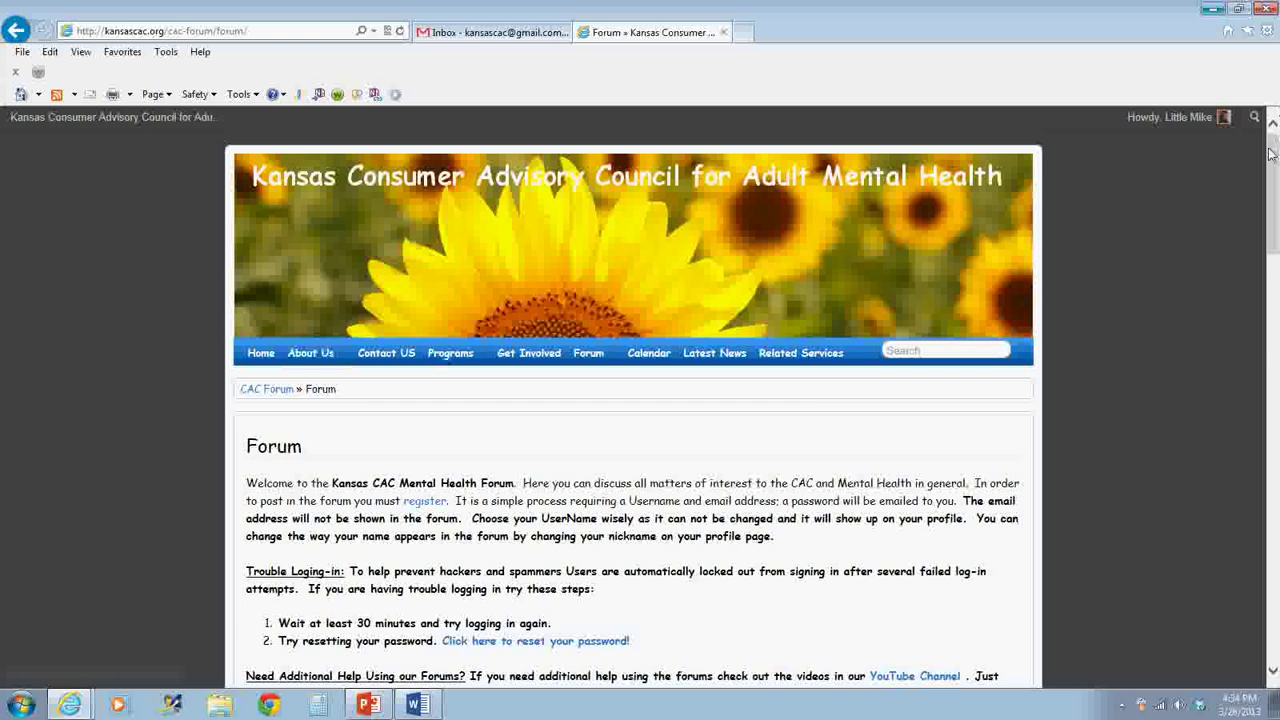
left_click_drag(1273, 150, 1274, 444)
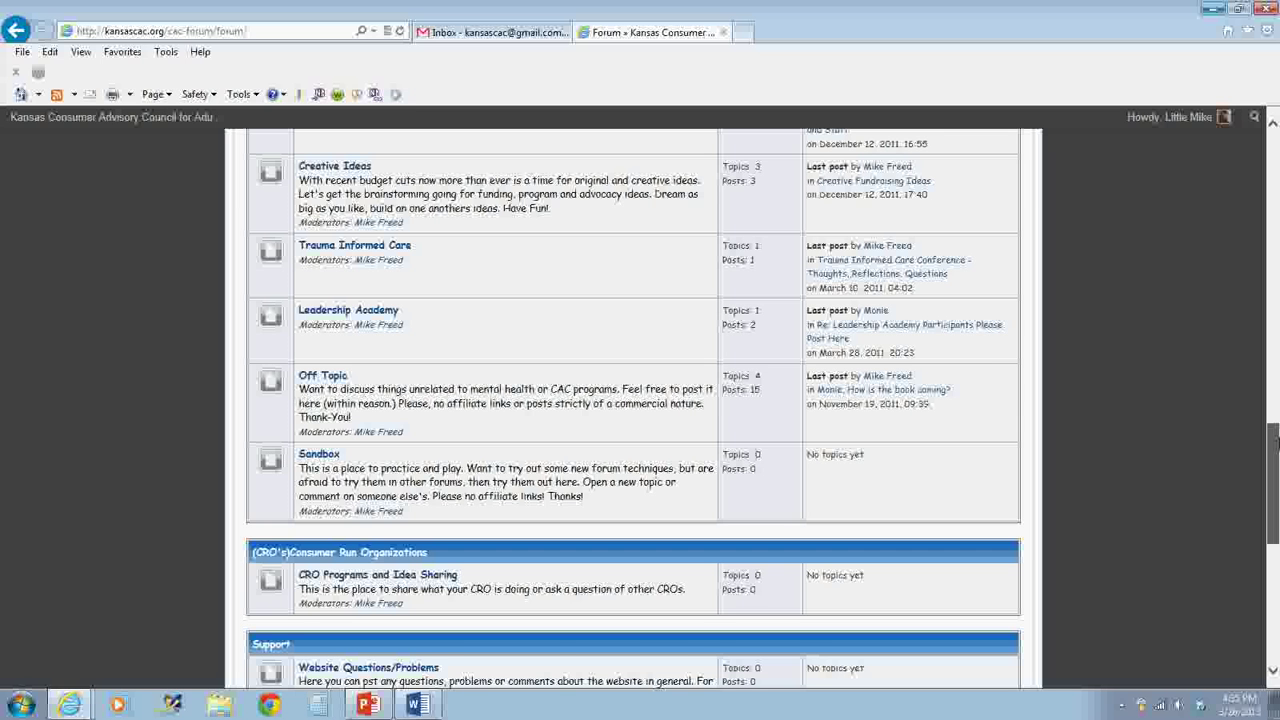
left_click_drag(1275, 443, 1275, 478)
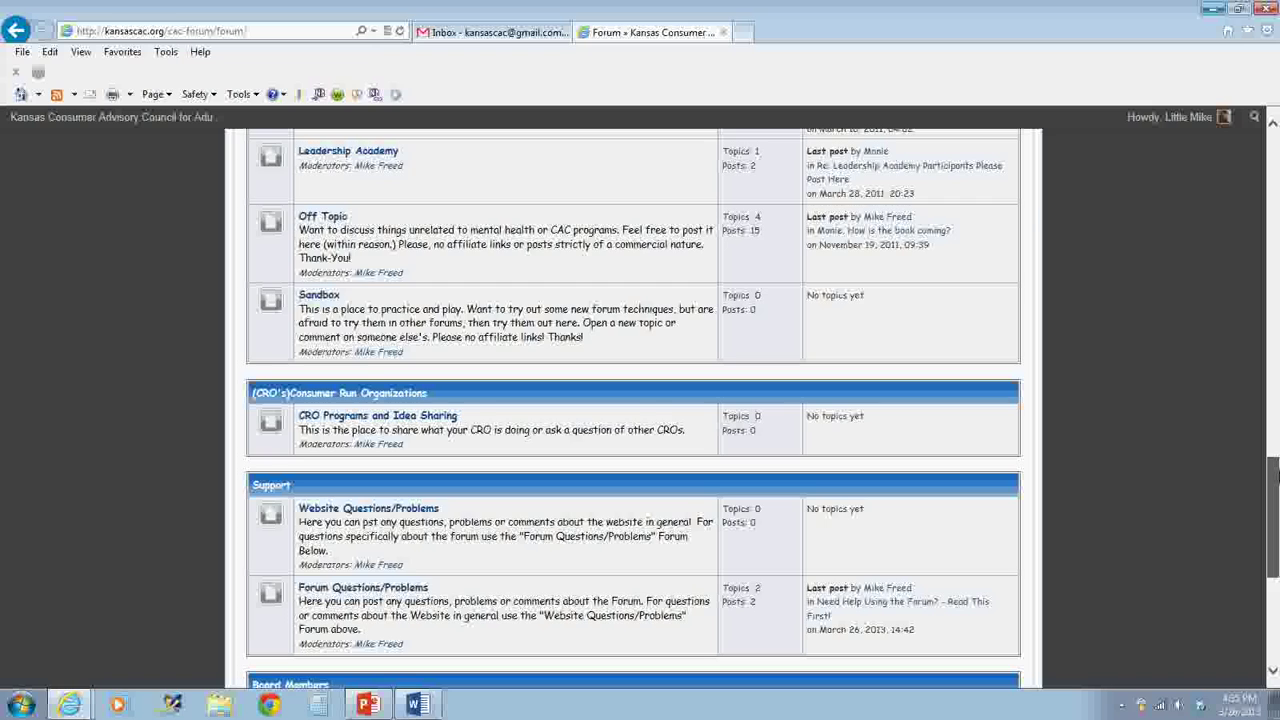
mouse_move(1275, 478)
left_mouse_down()
mouse_move(1275, 497)
mouse_move(1273, 401)
mouse_move(1276, 485)
mouse_move(1229, 288)
mouse_move(1274, 300)
mouse_move(1276, 314)
left_mouse_up()
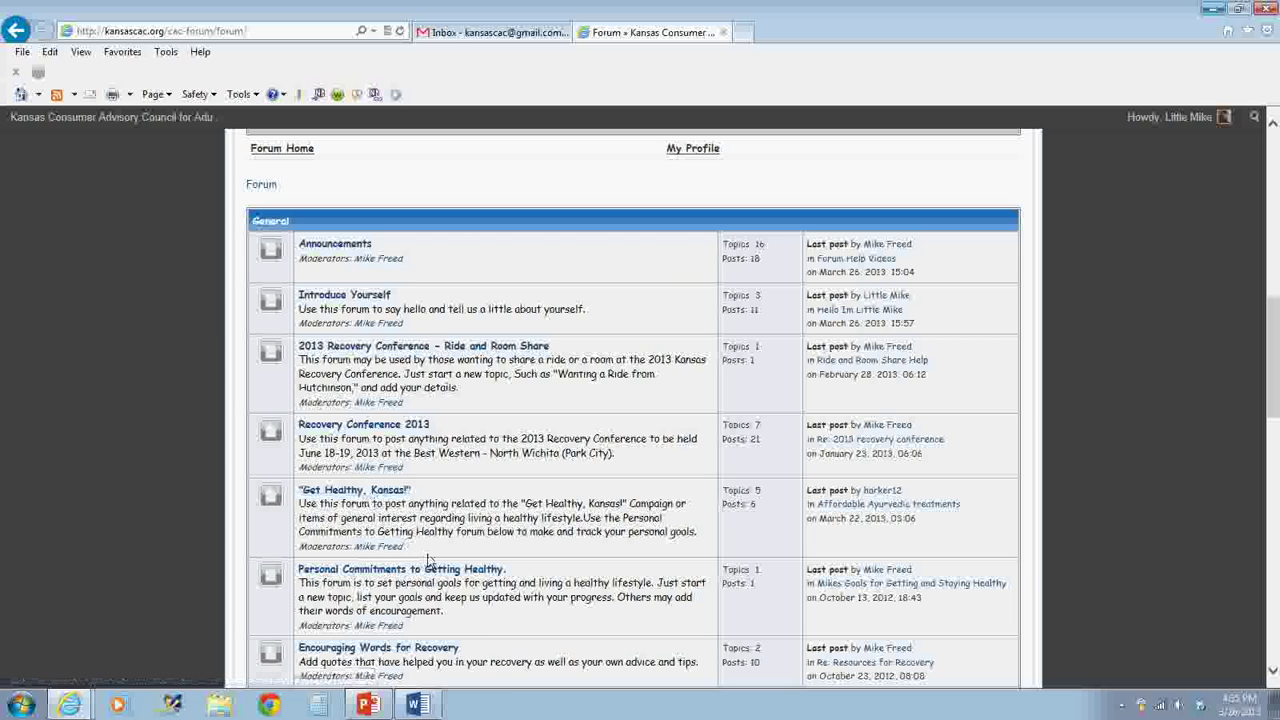
left_click_drag(1273, 393, 1274, 490)
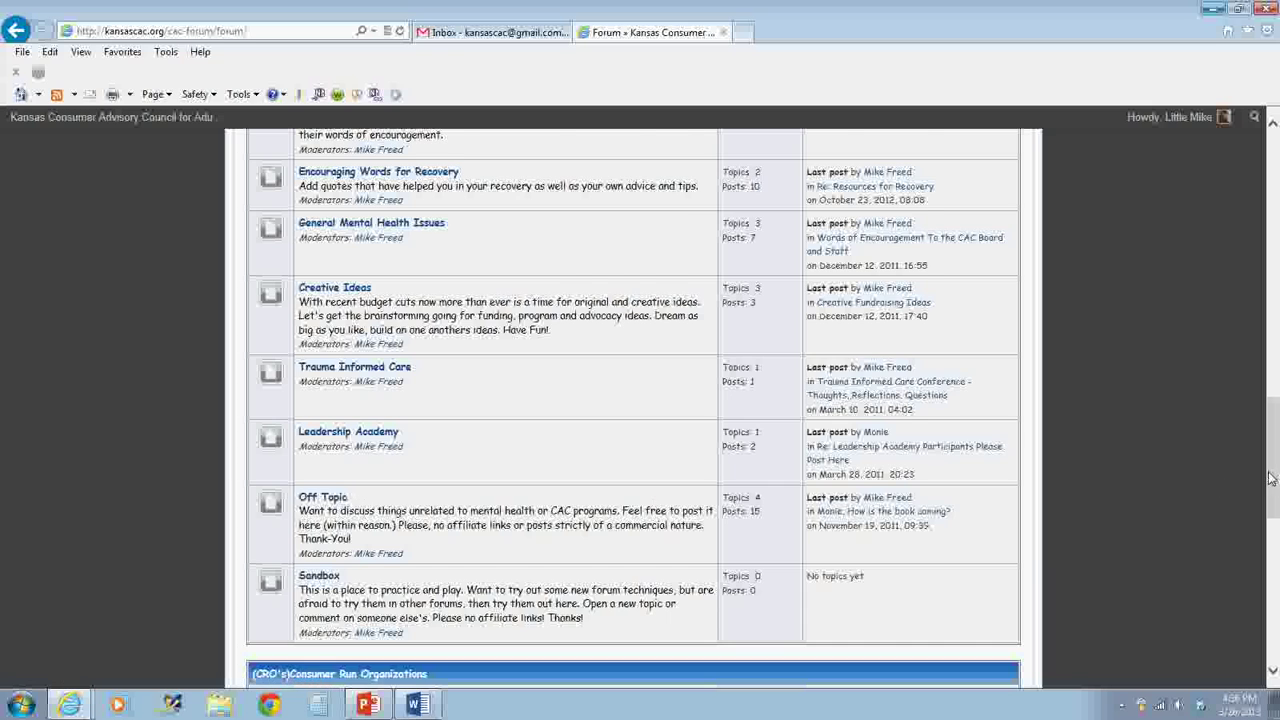
left_click_drag(1274, 482, 1276, 352)
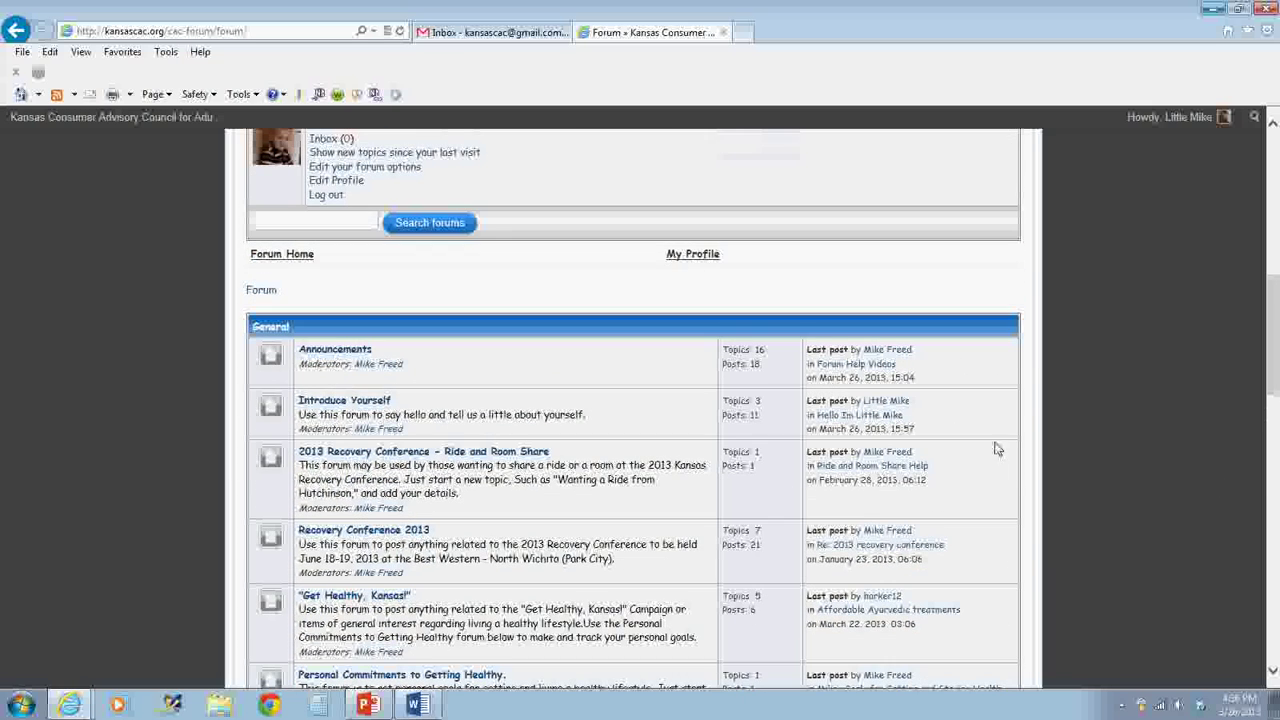
Step: Open the Announcements forum and read its sticky topic "General Forum Guidelines - Please Read Before Posting"
left_click(350, 354)
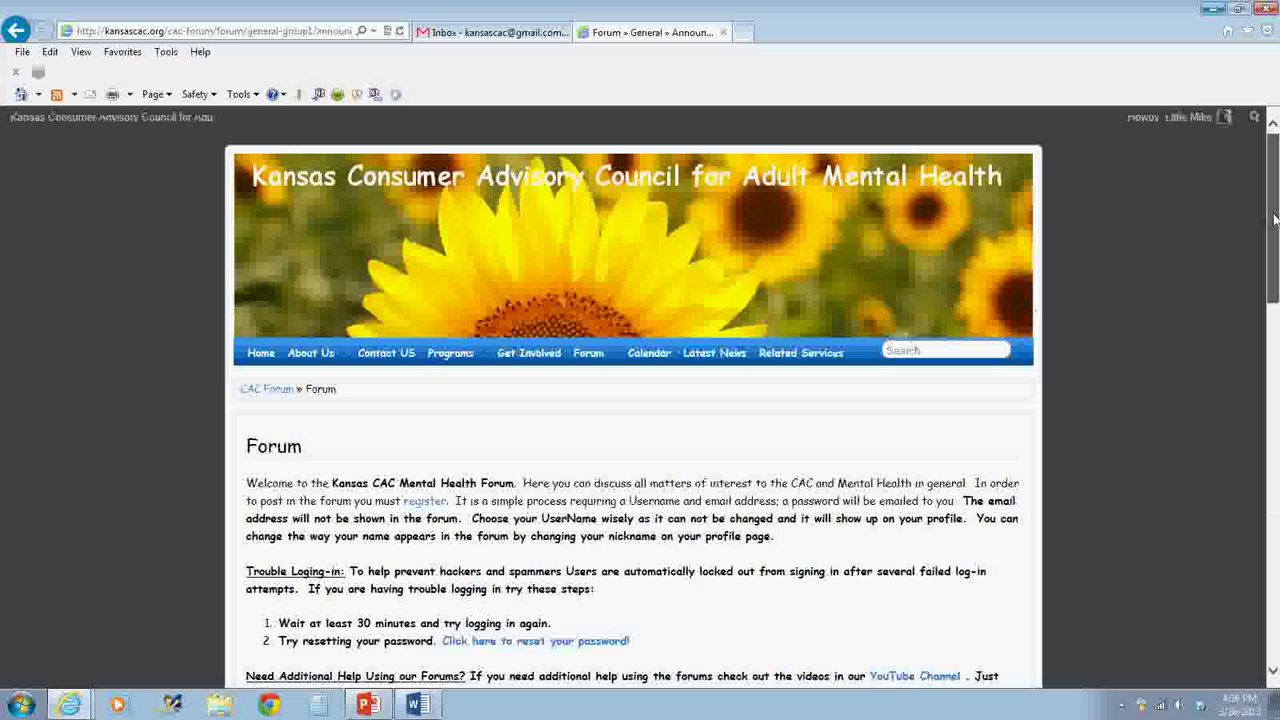
left_click_drag(1275, 273, 1276, 470)
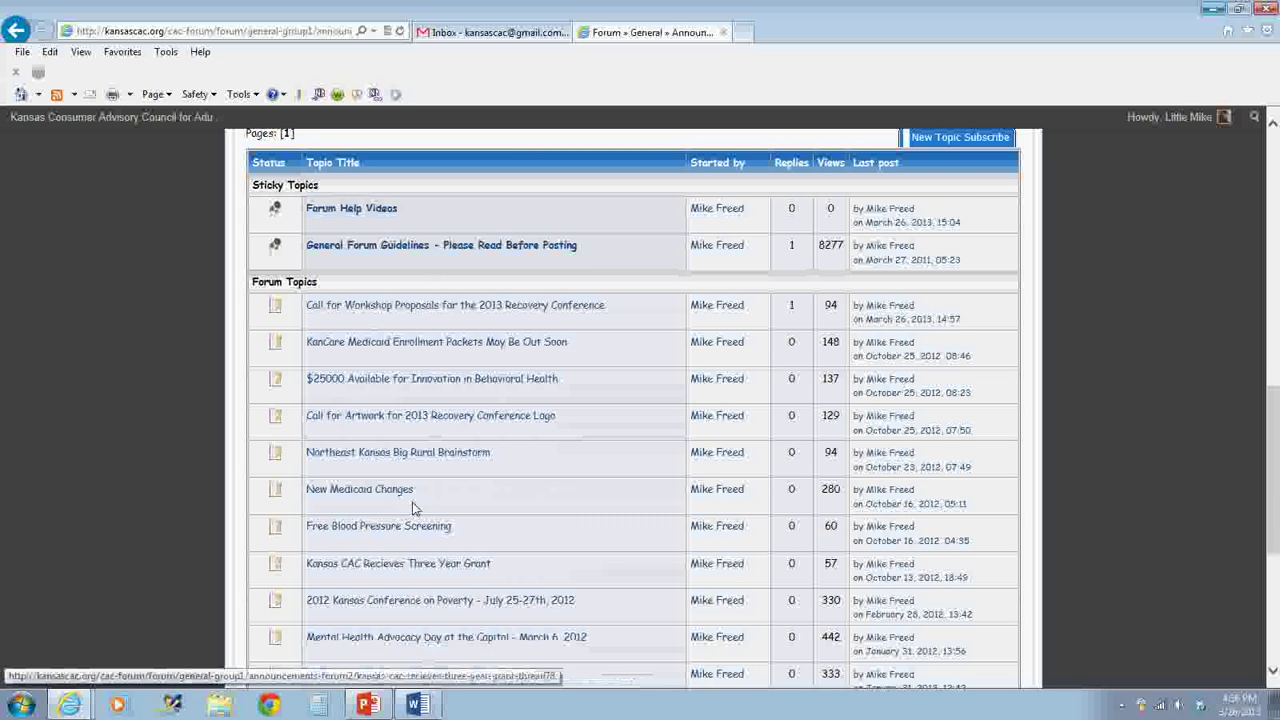
left_click(370, 250)
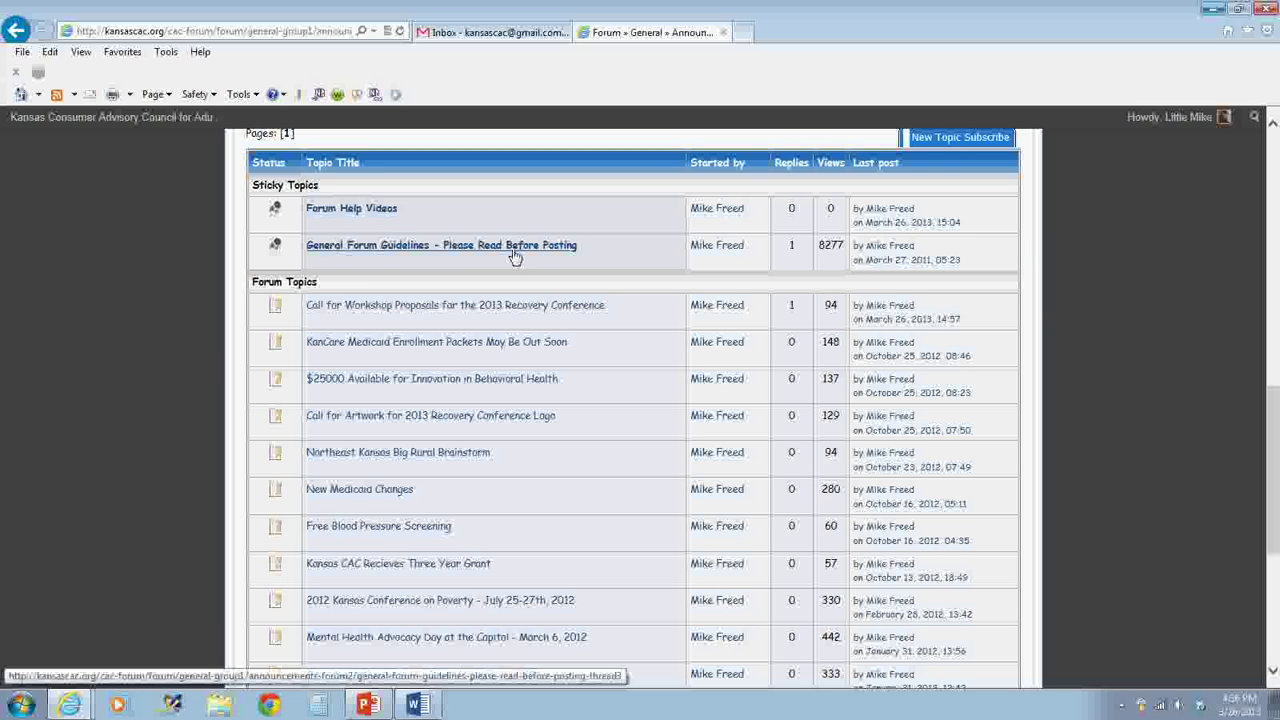
left_click(447, 250)
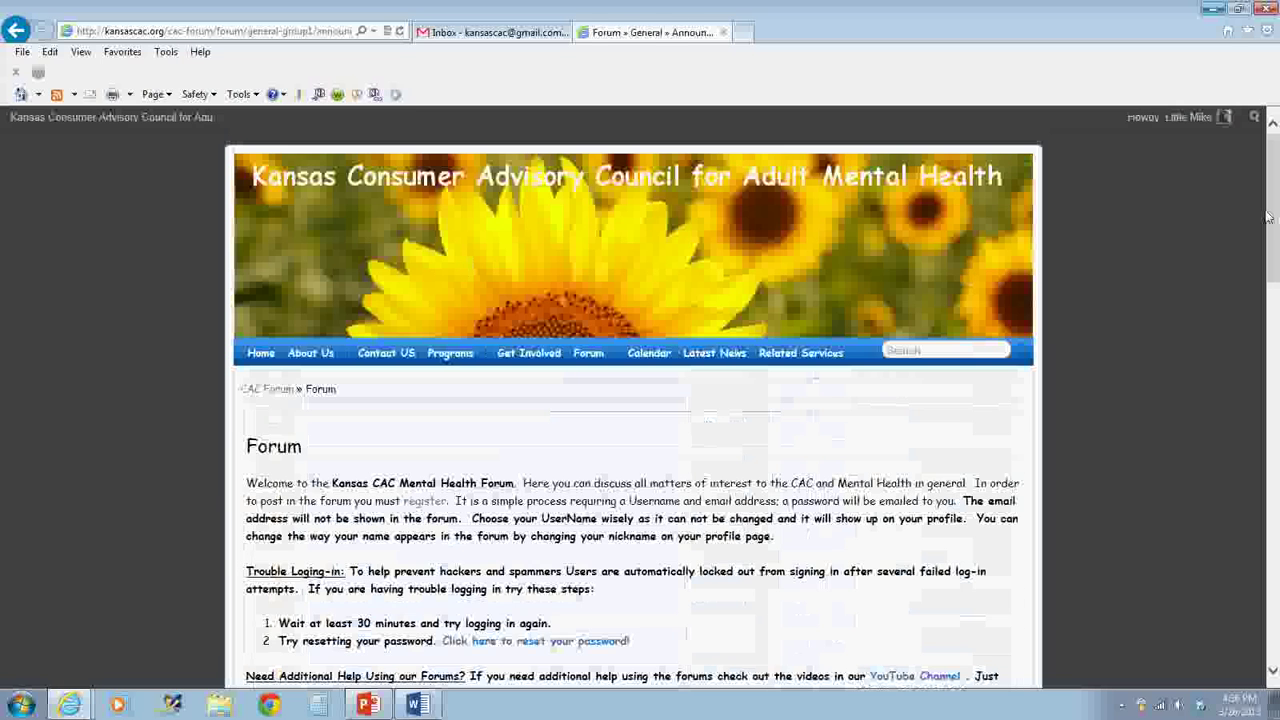
left_click_drag(1270, 210, 1217, 376)
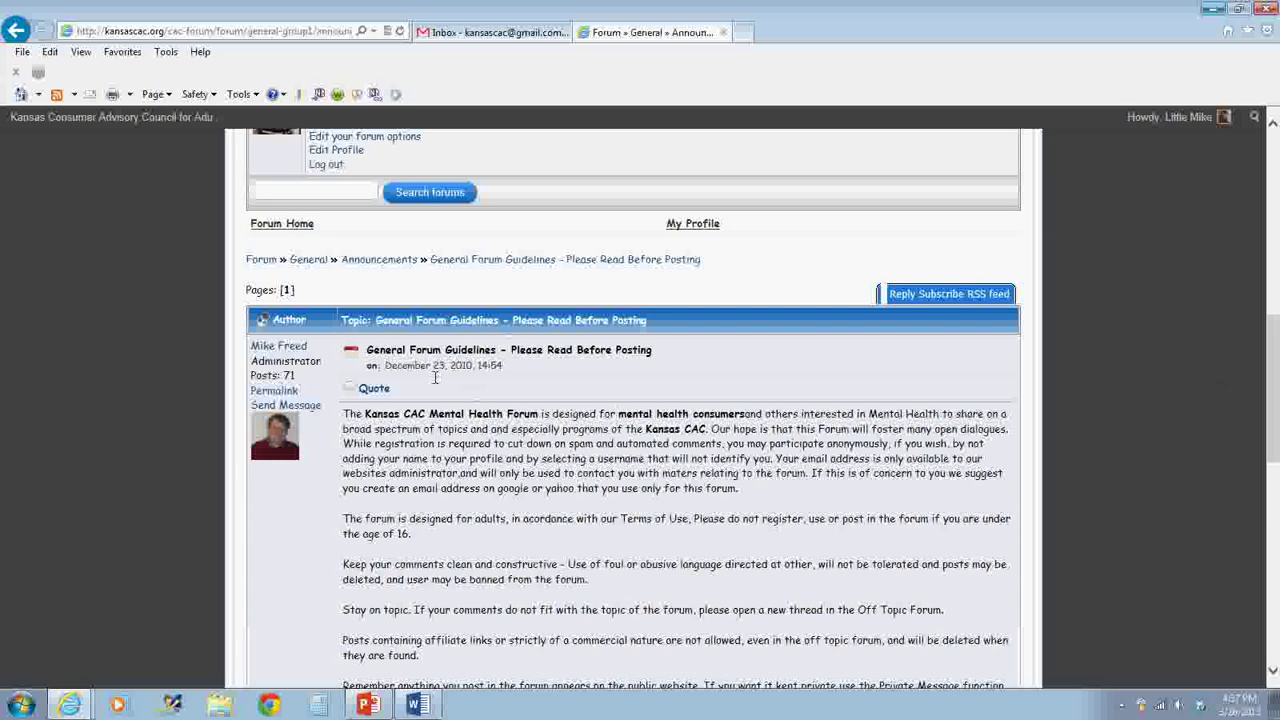
Step: Go back to the General group and open the Introduce Yourself forum's topic list
left_click(307, 260)
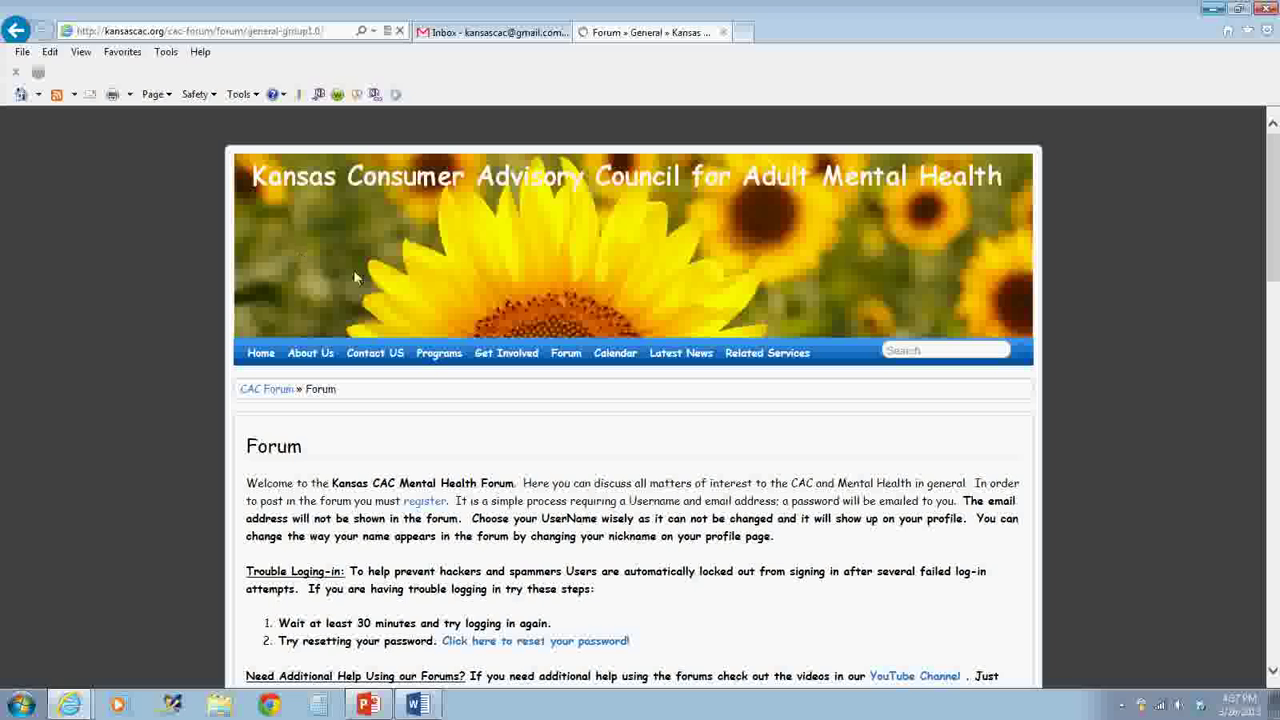
left_click_drag(1276, 272, 1276, 400)
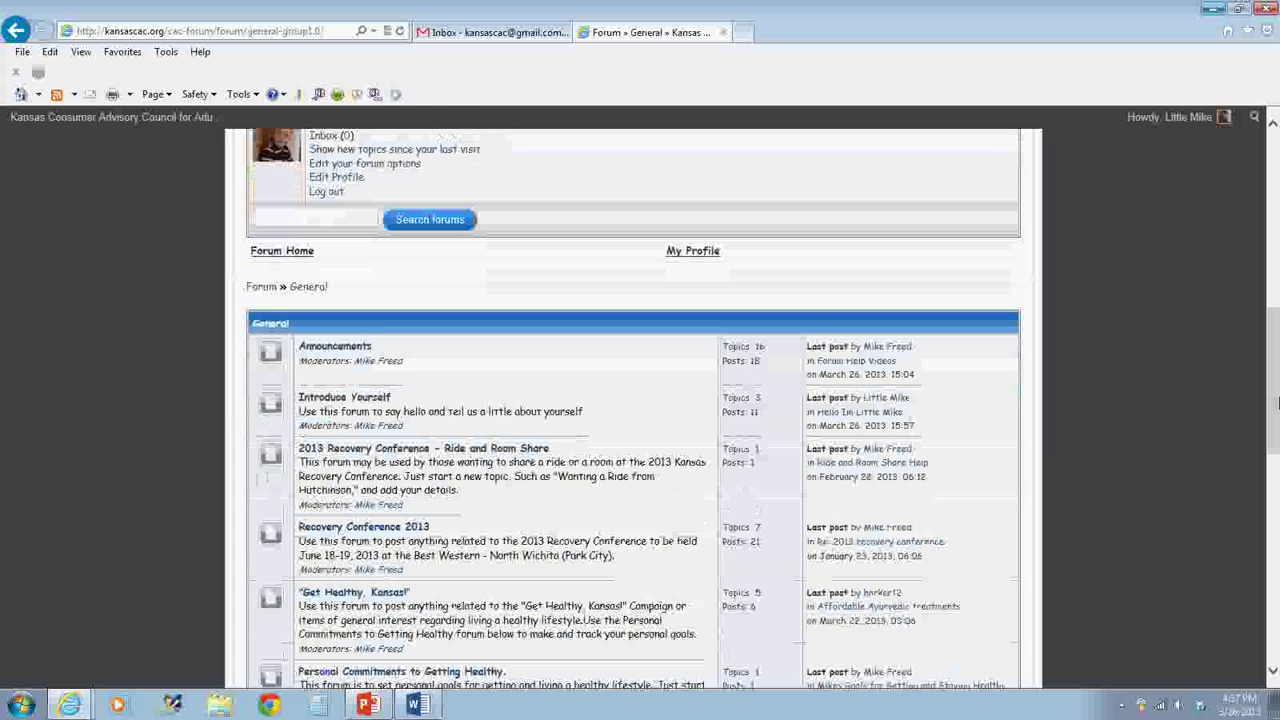
left_click(308, 395)
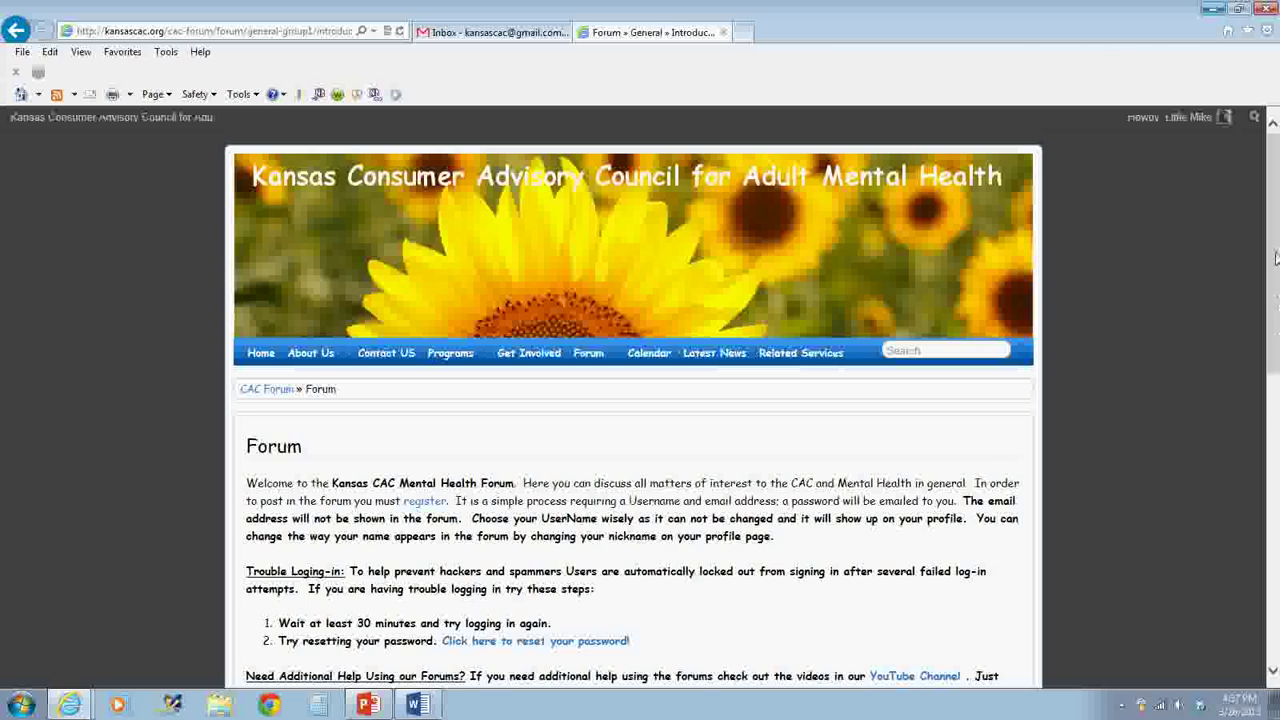
left_click_drag(1275, 258, 1277, 503)
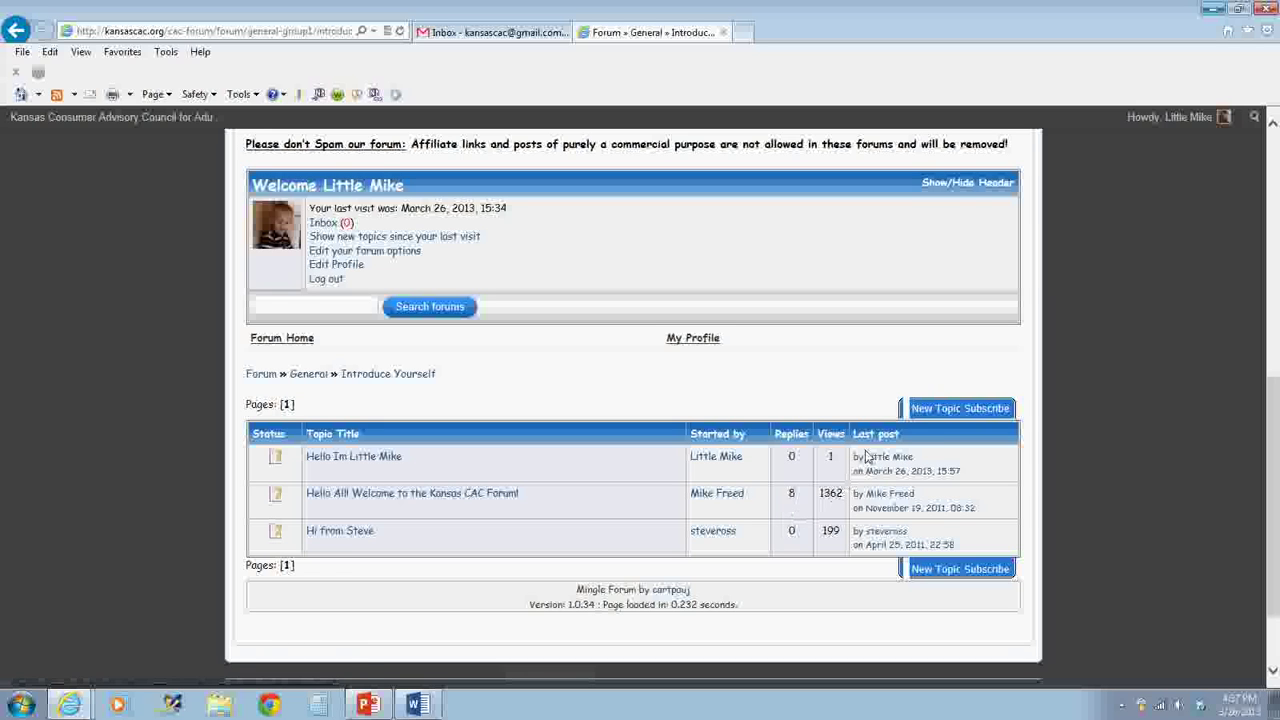
Step: Post a new topic in Introduce Yourself with the subject "Hi Everyone" and the copied self-introduction pasted as the message
left_click(931, 414)
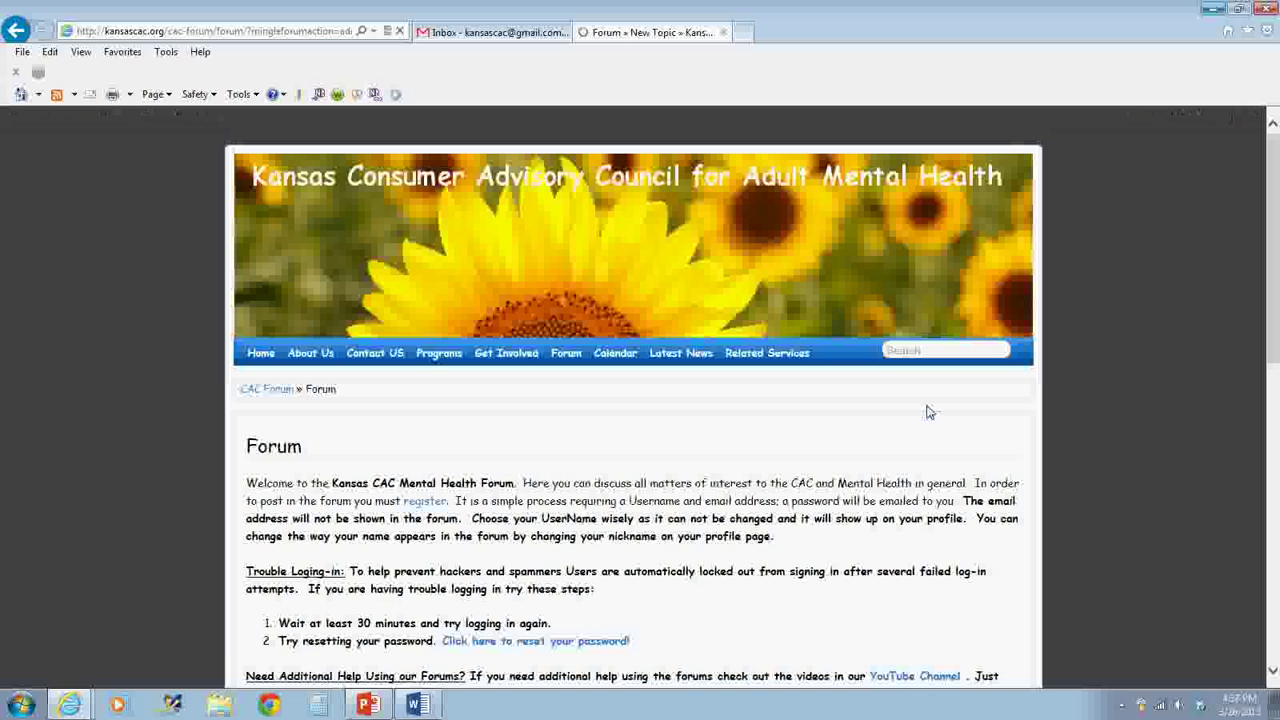
left_click_drag(1266, 236, 1275, 478)
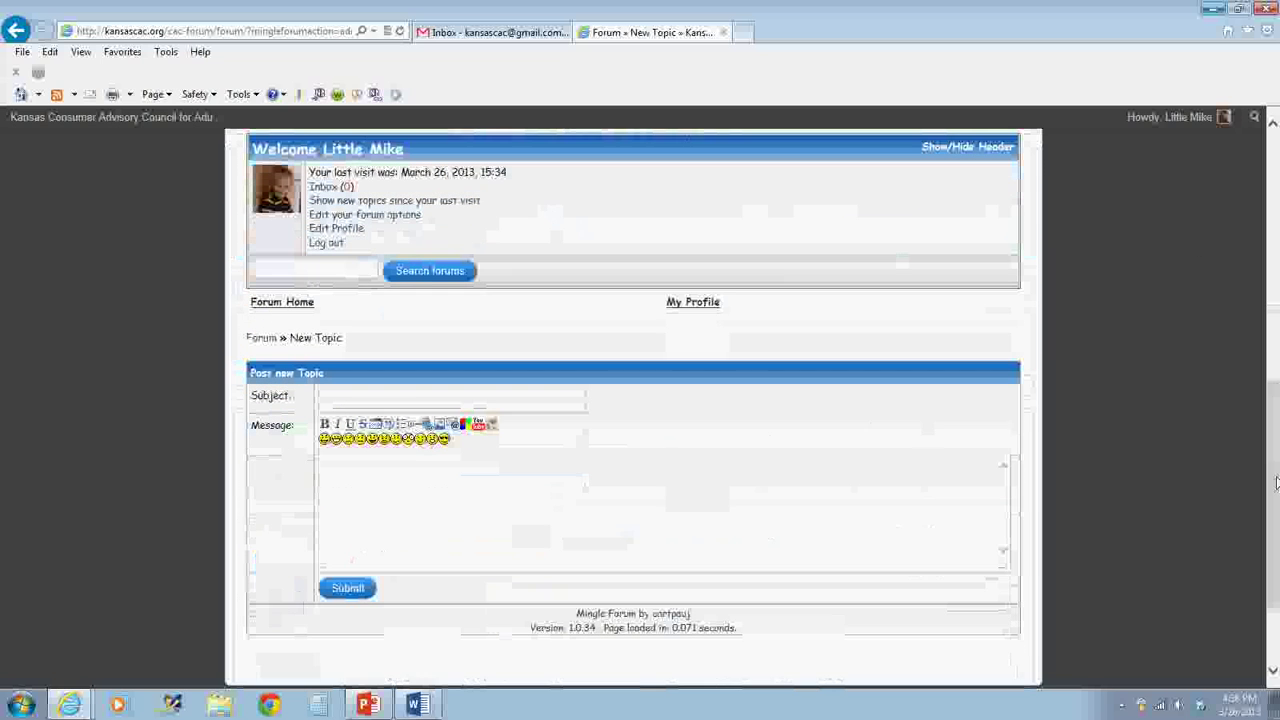
left_click(332, 402)
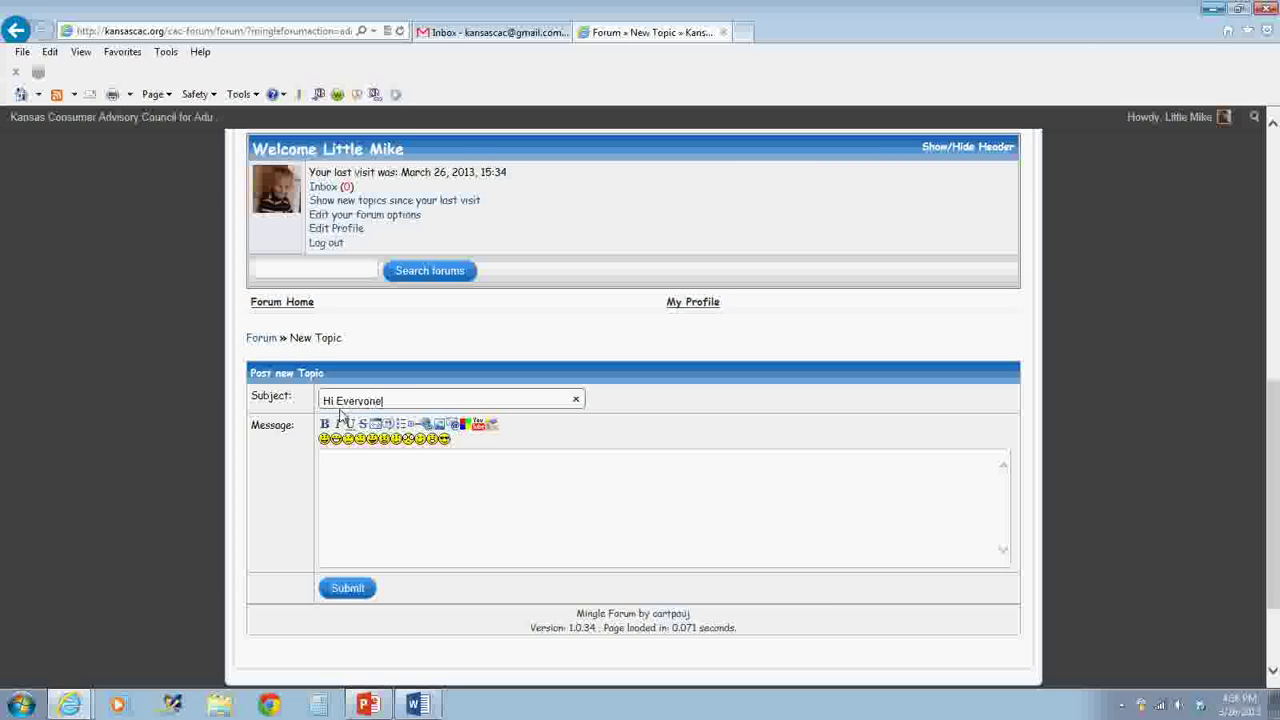
left_click(357, 467)
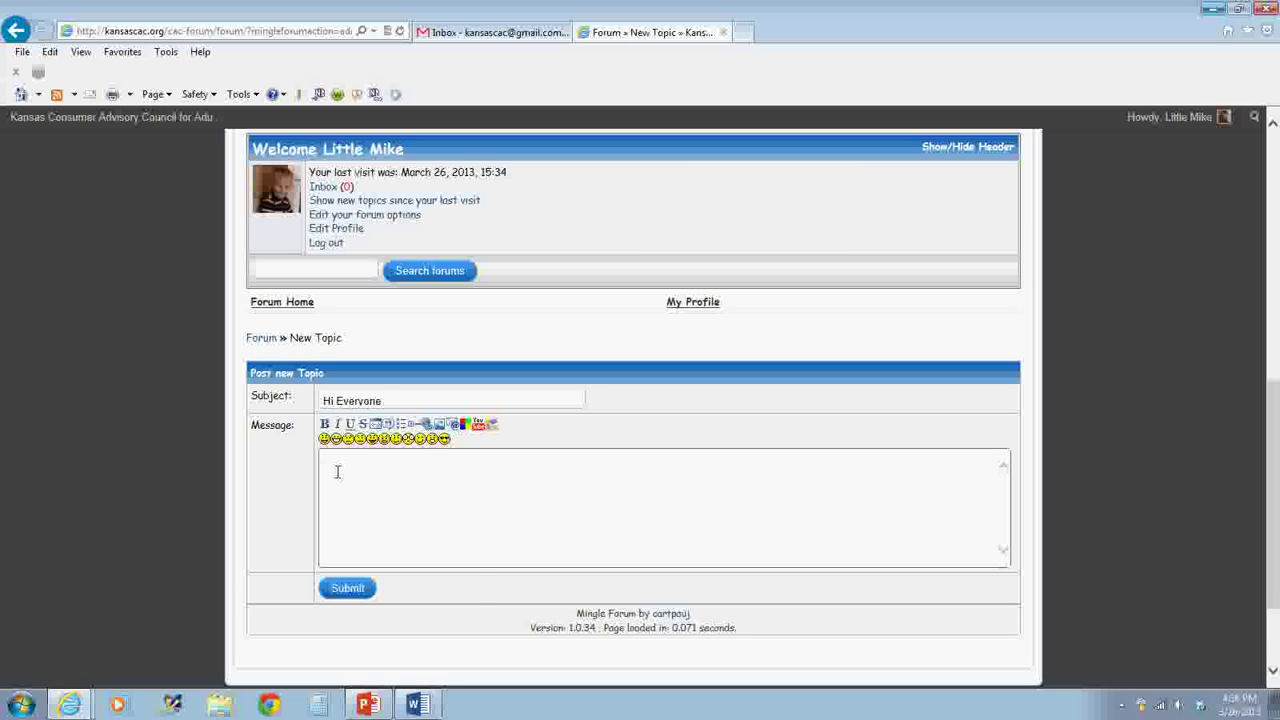
right_click(332, 470)
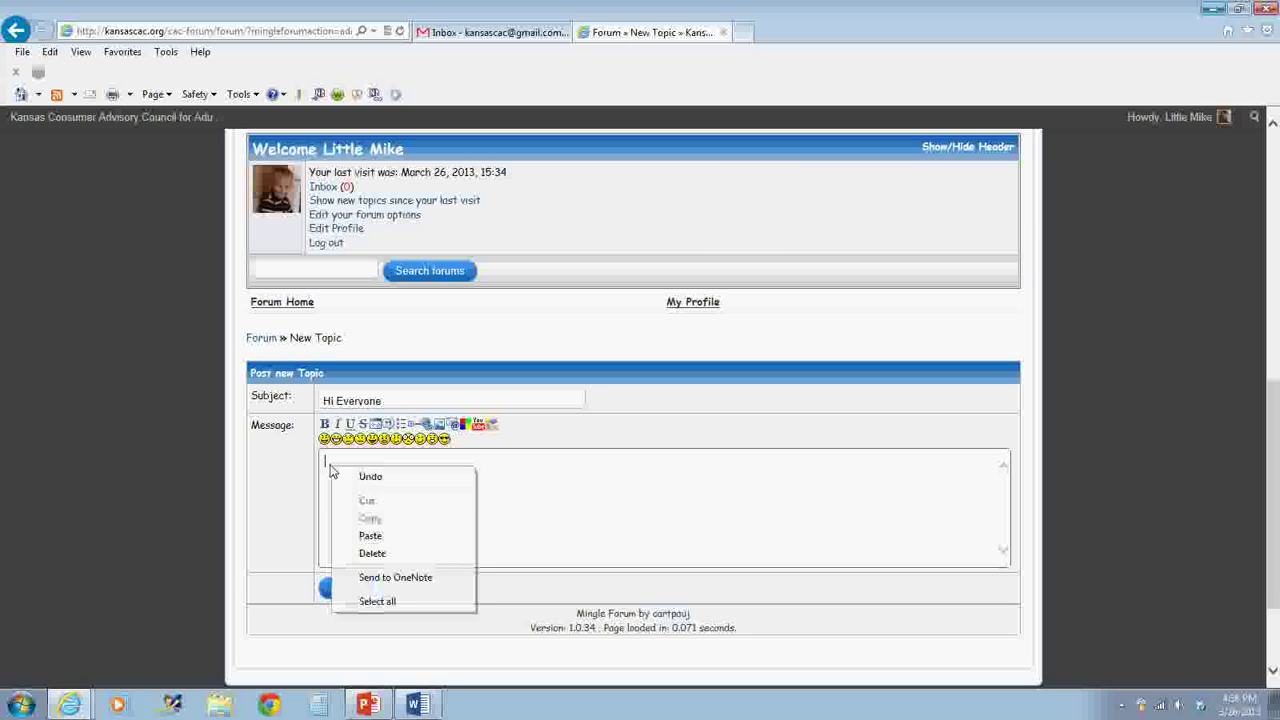
left_click(370, 537)
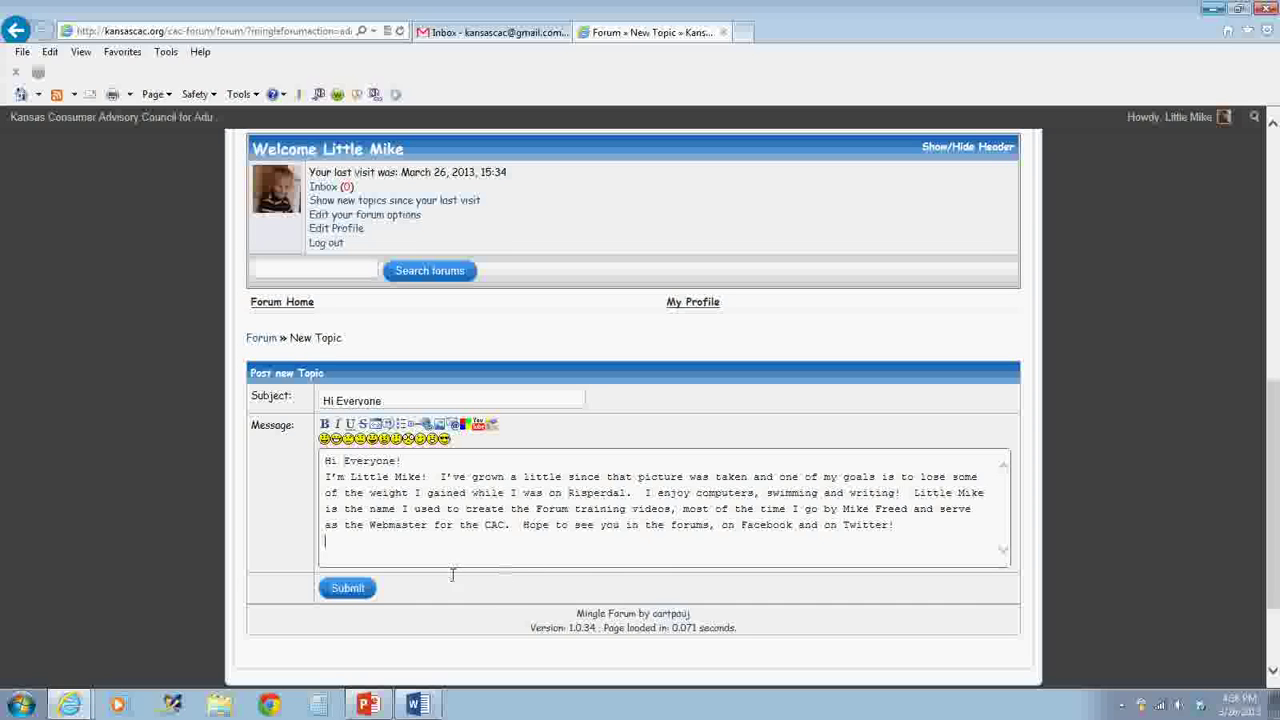
left_click(348, 589)
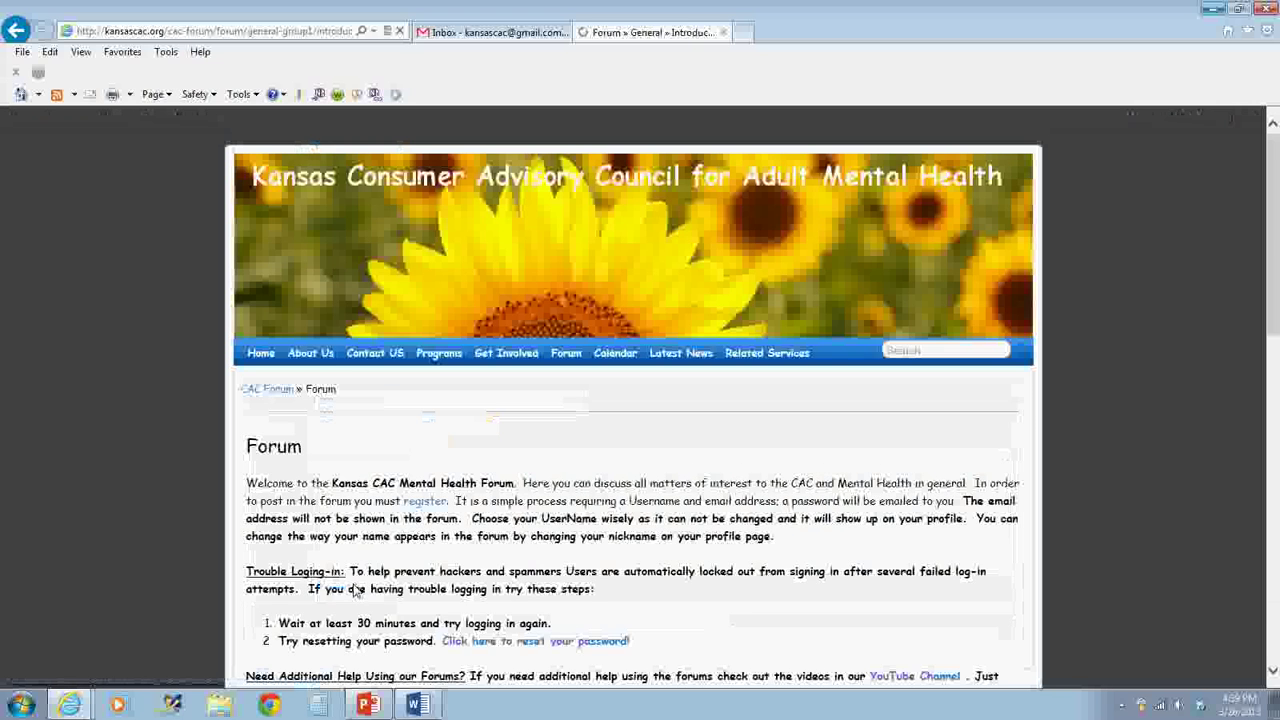
Step: Try to edit the "Hi Everyone" post so that the sentence introducing the author by nickname is bold, and save the post
left_click_drag(1277, 272, 1277, 485)
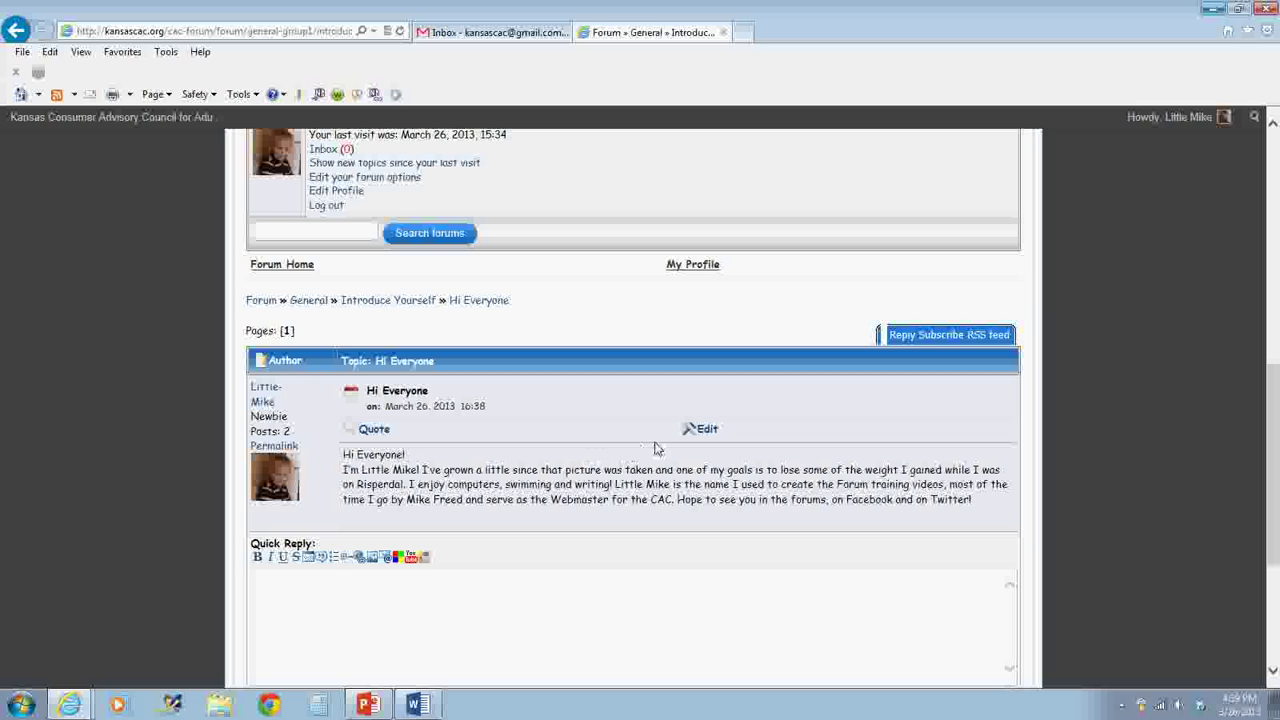
left_click(706, 431)
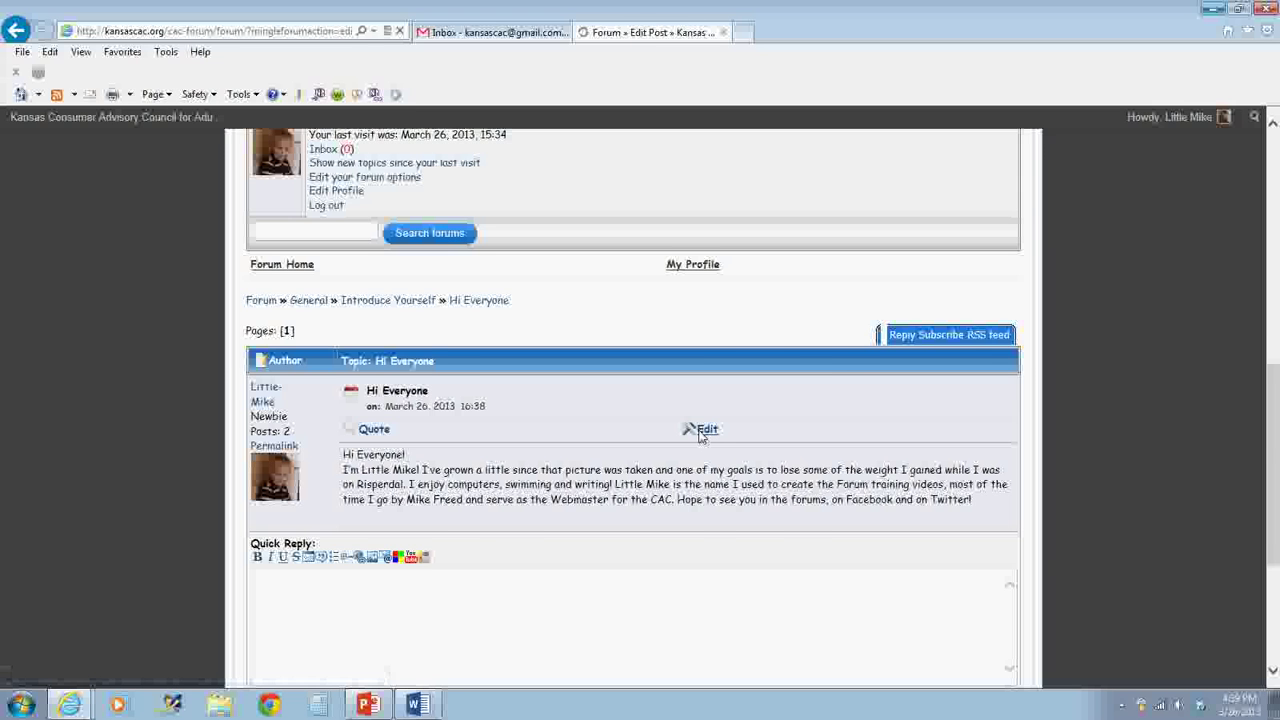
scroll(1275, 307, "down", 8)
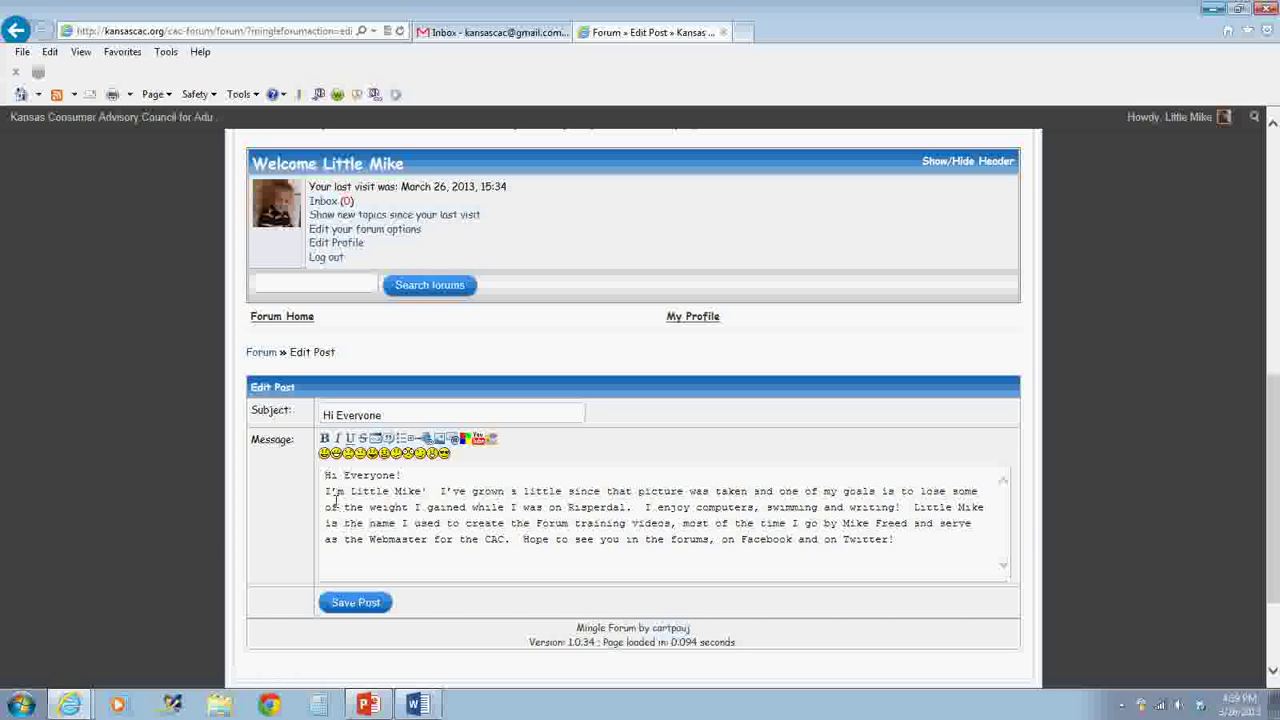
left_click_drag(328, 495, 428, 496)
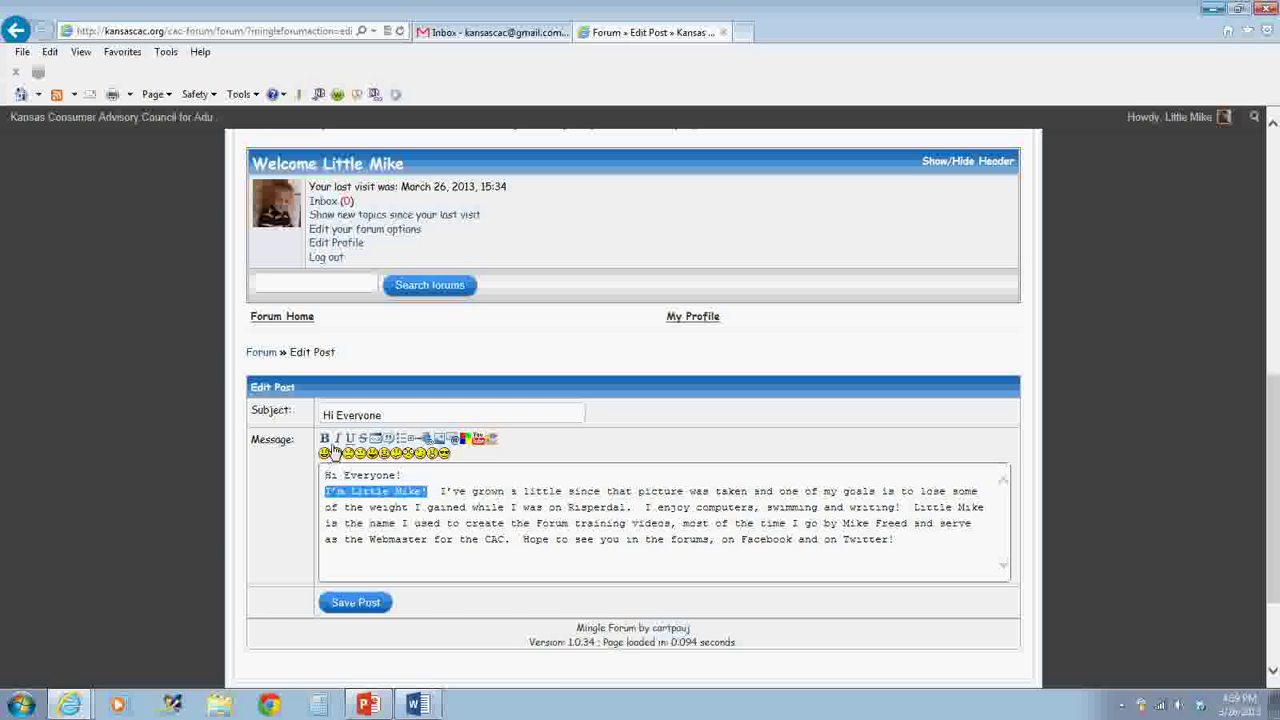
left_click(326, 439)
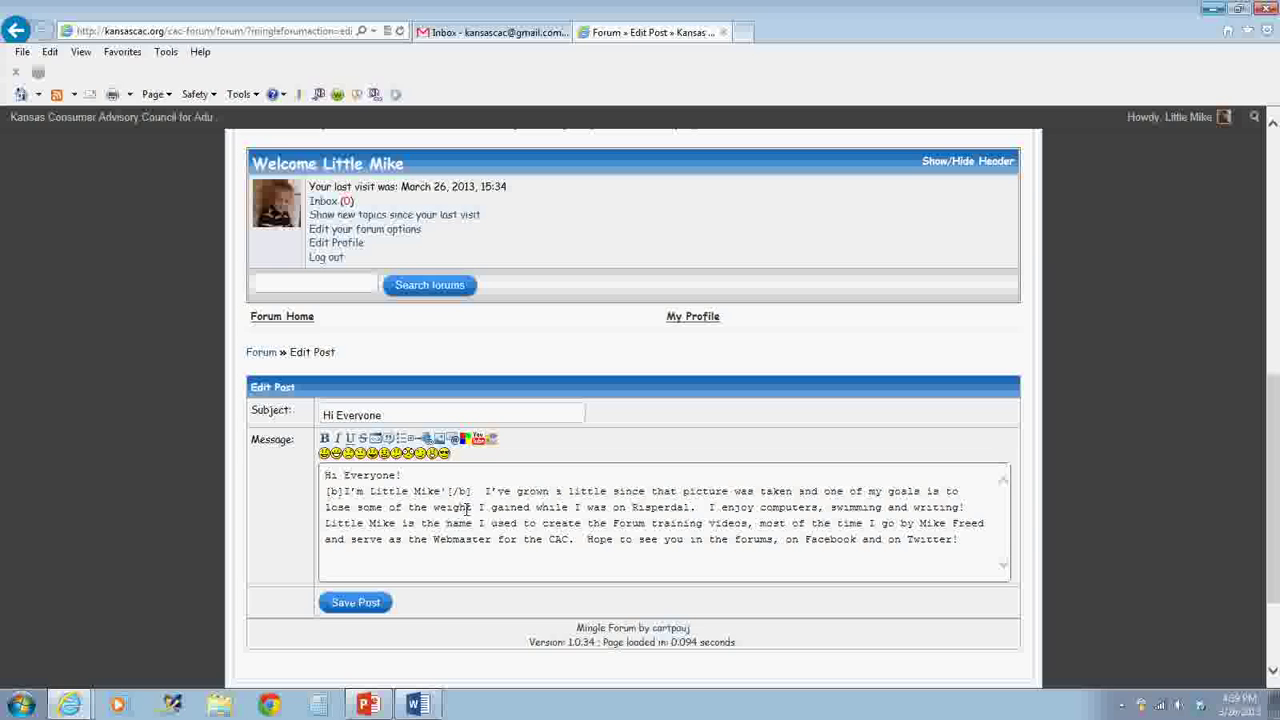
left_click(377, 608)
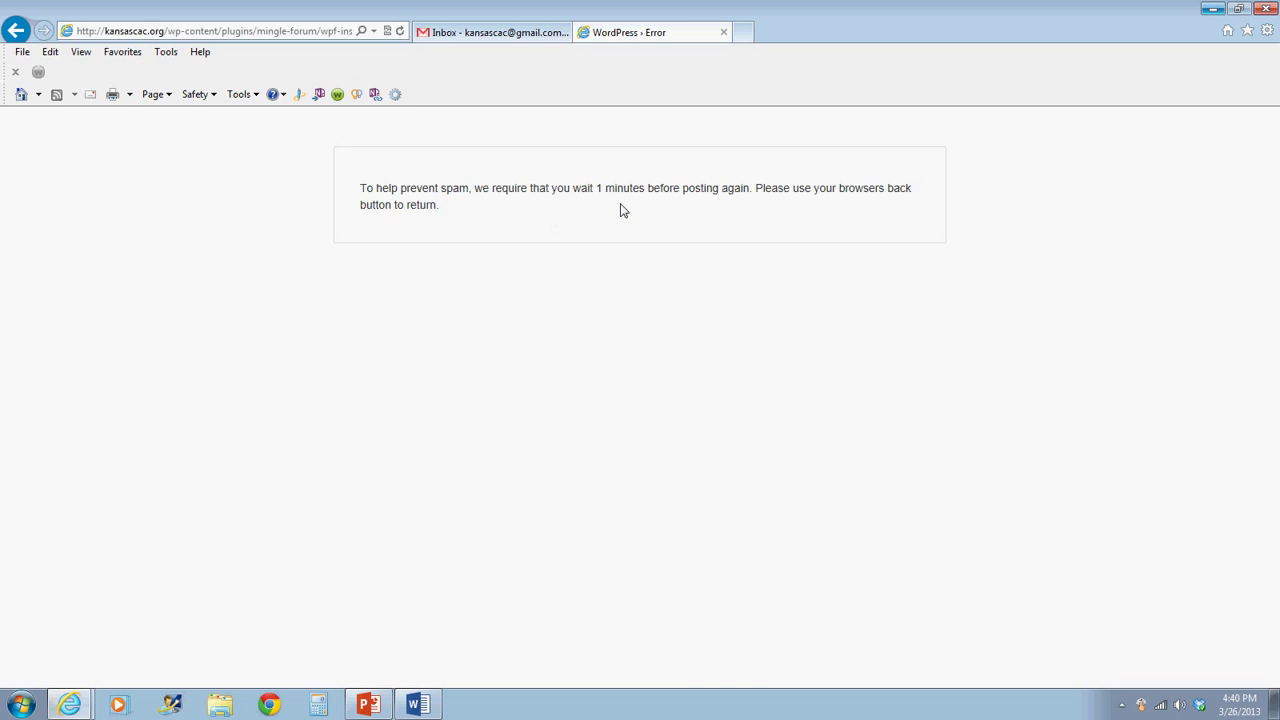
Step: Go back to the Edit Post page and leave it for the forum home
right_click(12, 31)
left_click(12, 31)
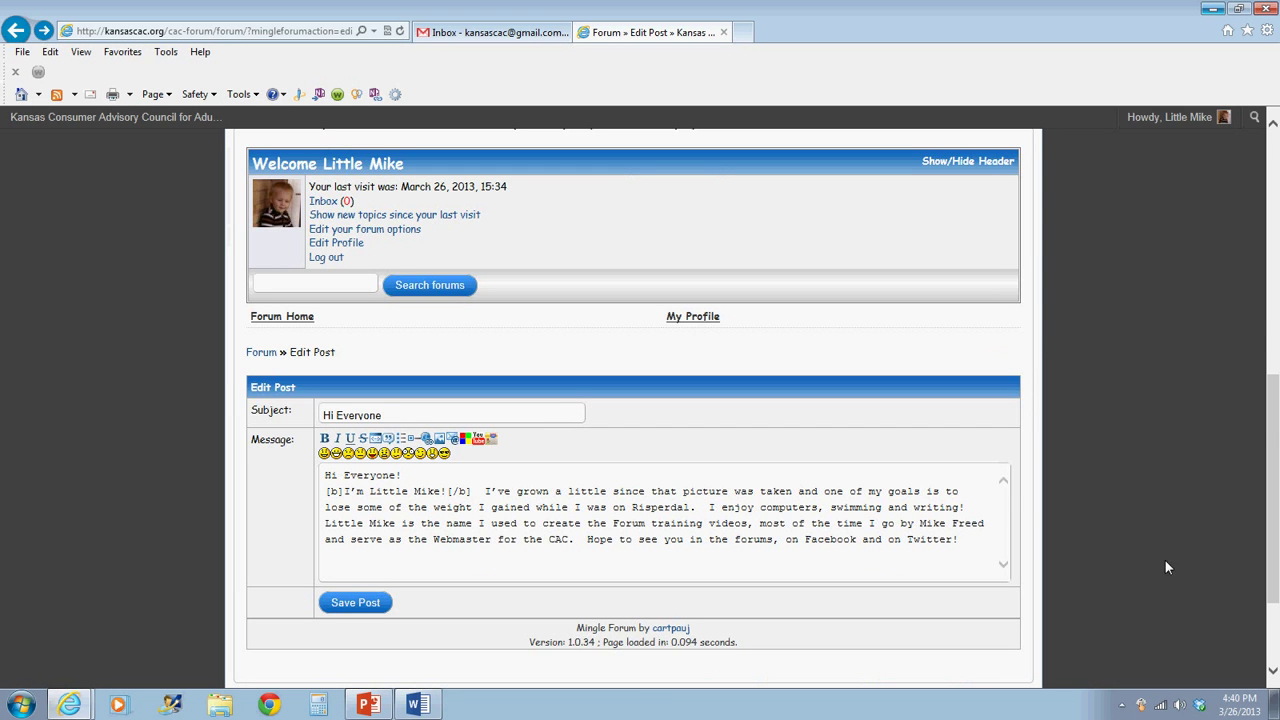
left_click(1274, 331)
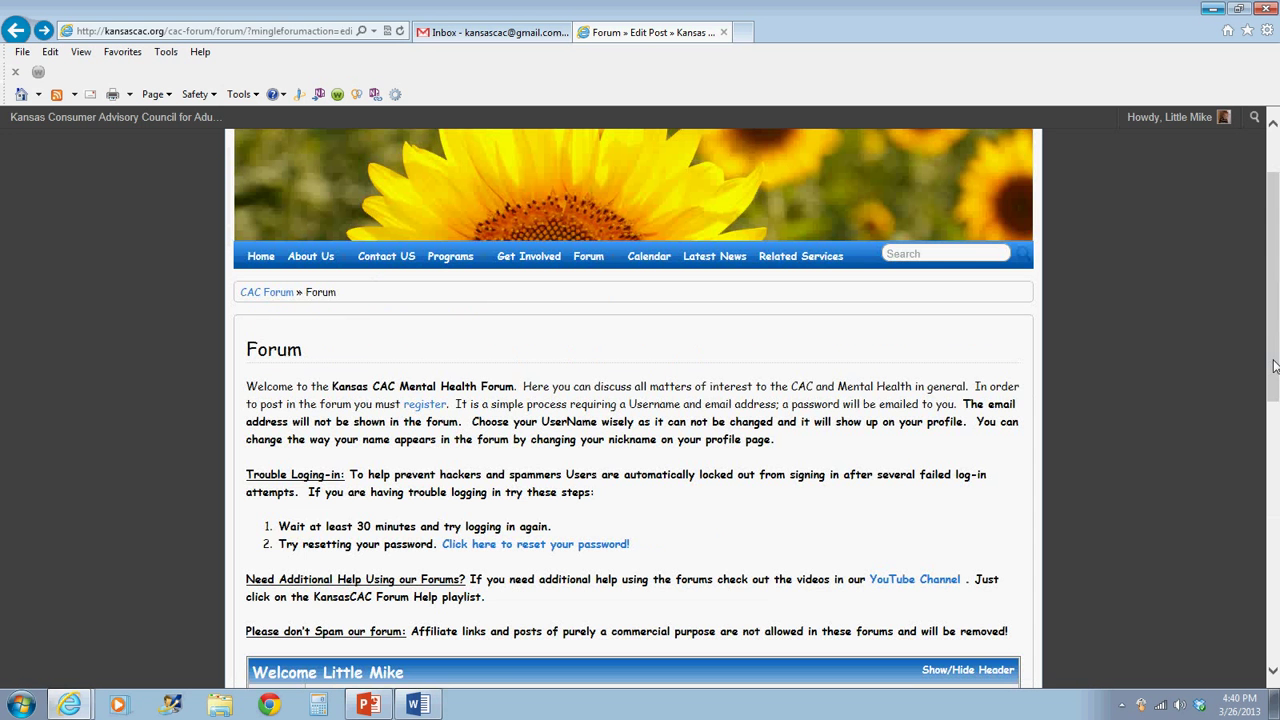
scroll(1276, 331, "down", 5)
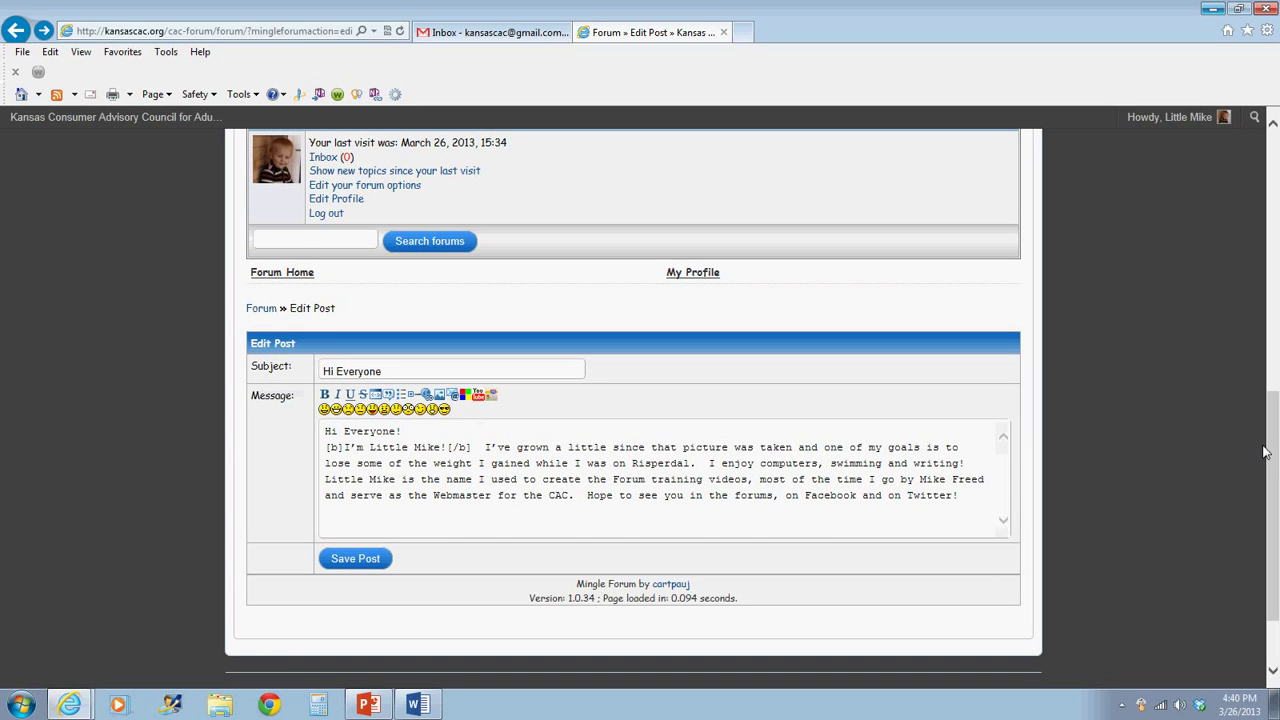
scroll(1274, 430, "up", 1)
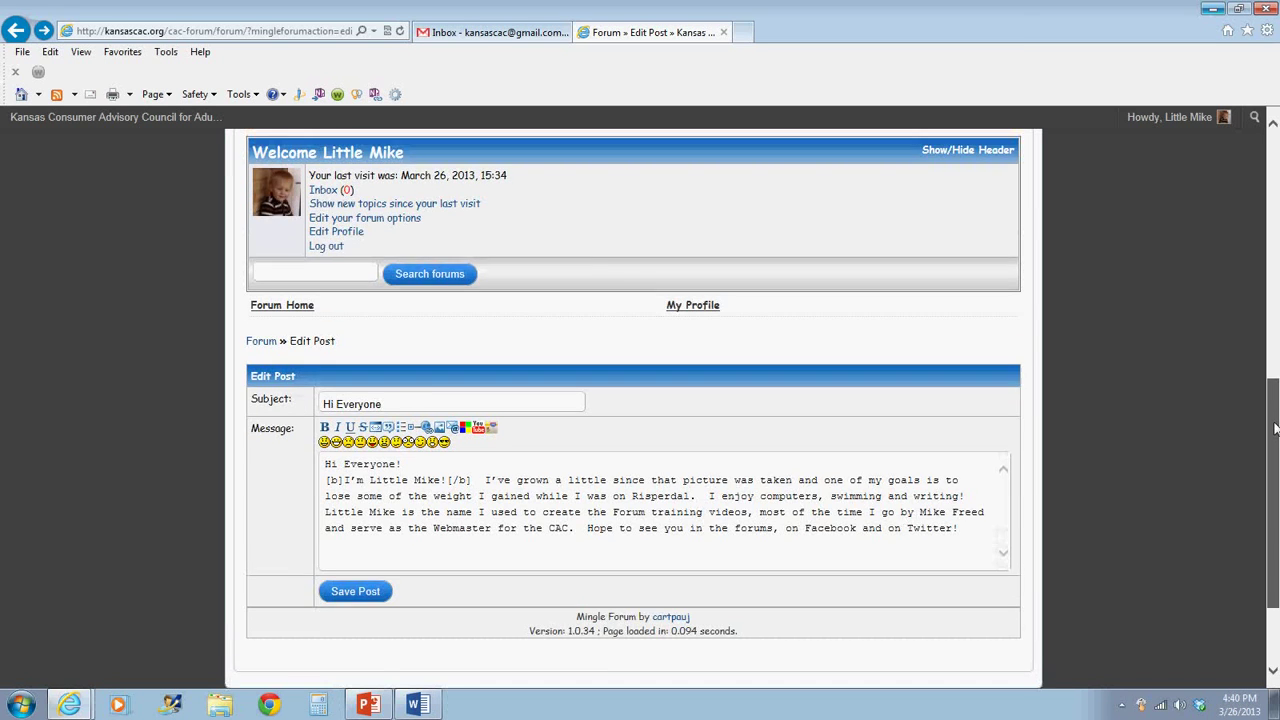
left_click_drag(1274, 430, 1272, 345)
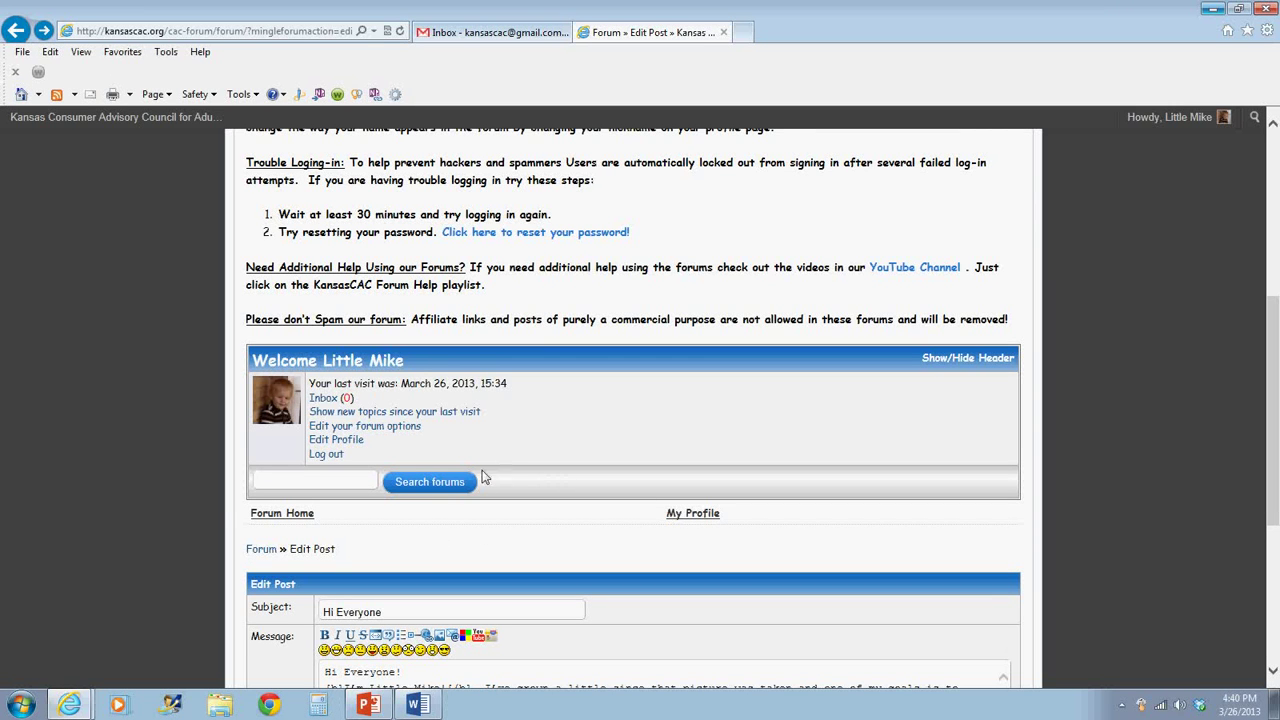
left_click(274, 514)
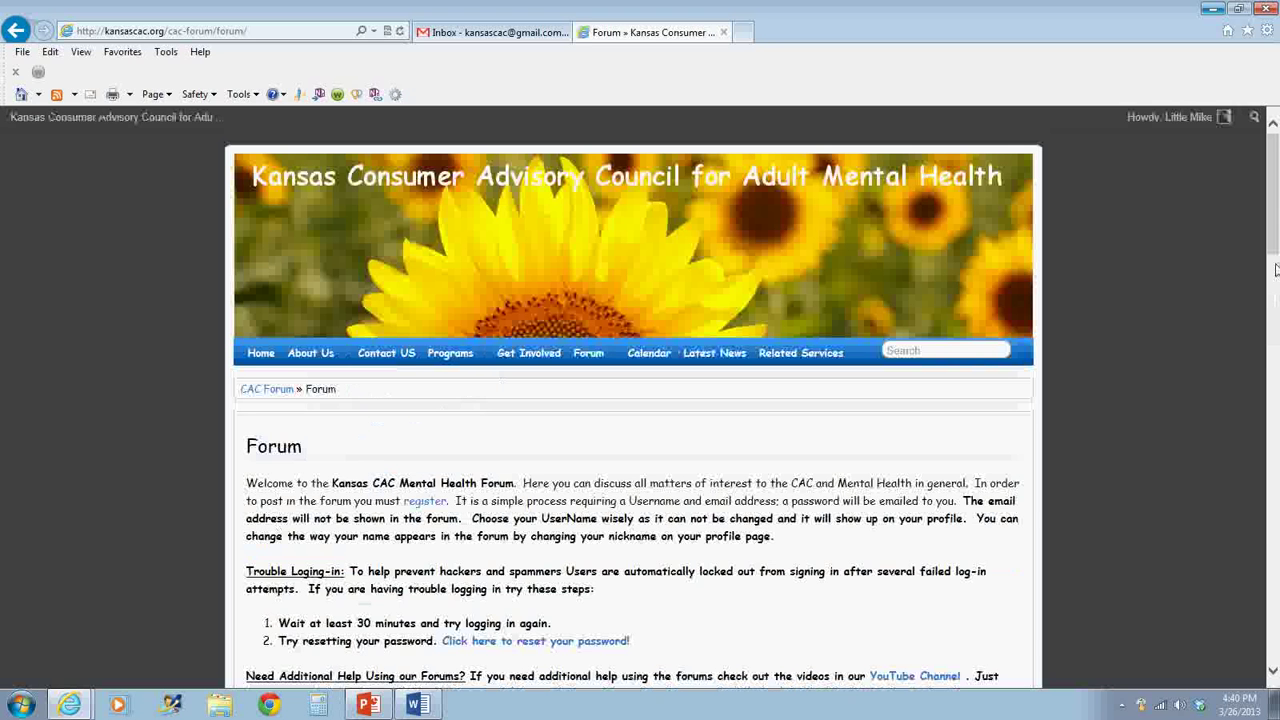
Step: Open the "Personal Commitments to Getting Healthy" forum in the General group and show its topic list
left_click_drag(1270, 228, 1276, 421)
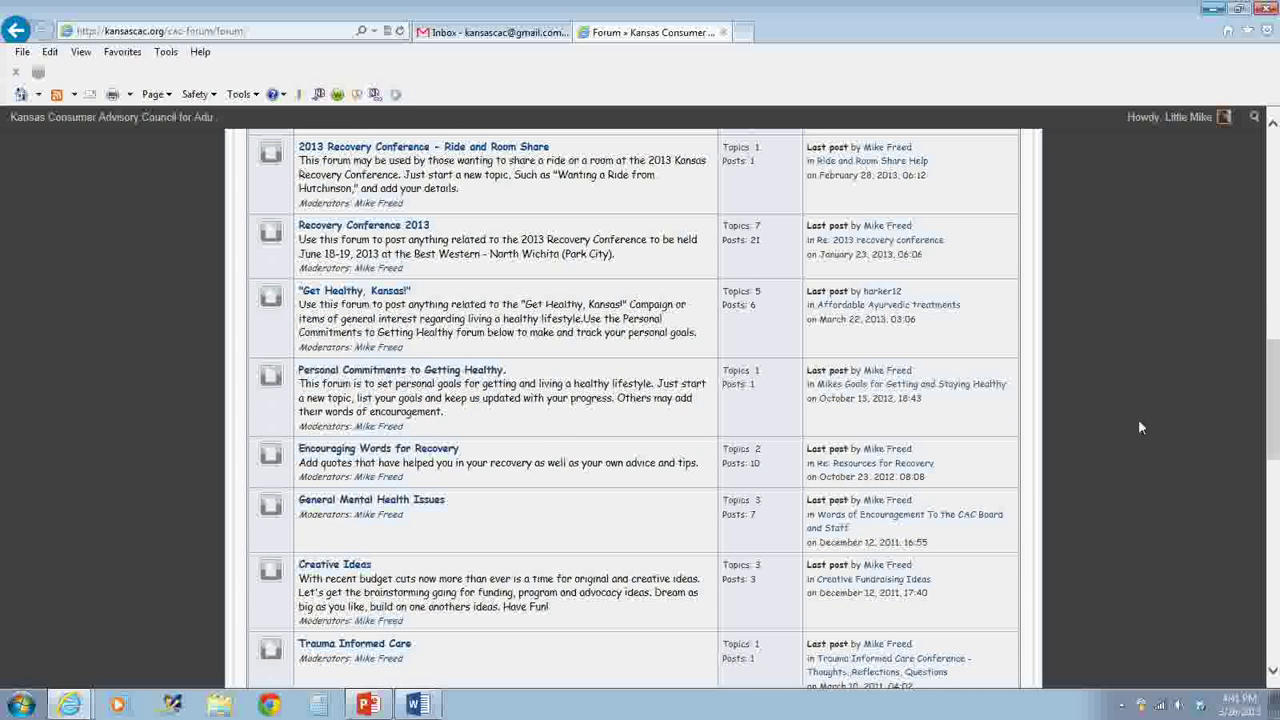
left_click(425, 372)
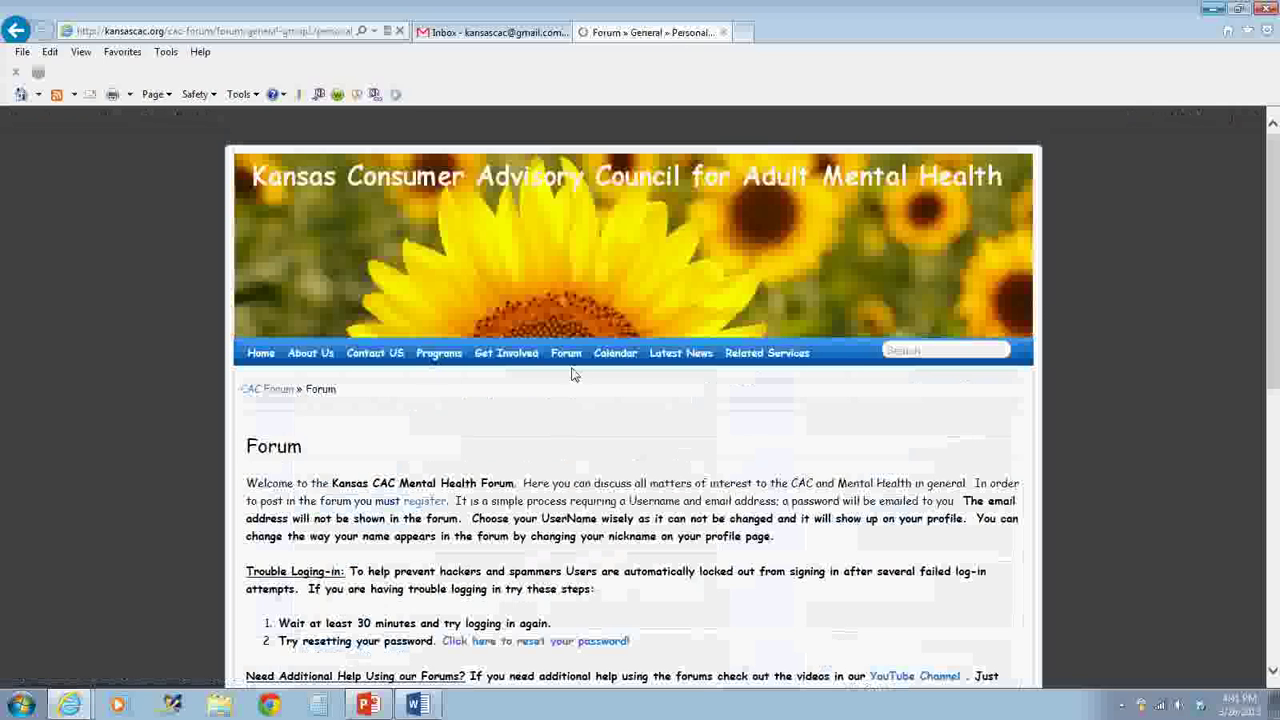
left_click_drag(1277, 286, 1277, 490)
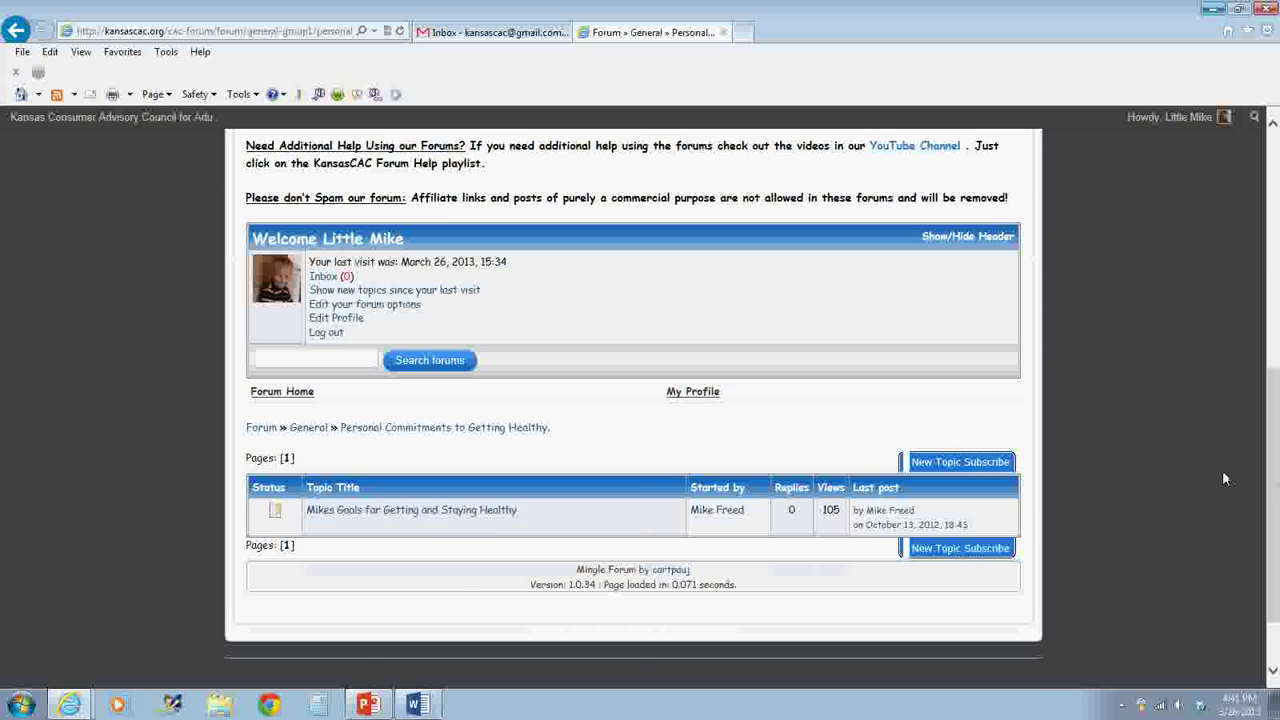
Step: Open the topic about goals for getting and staying healthy and read its post through to the Quick Reply area
left_click(428, 512)
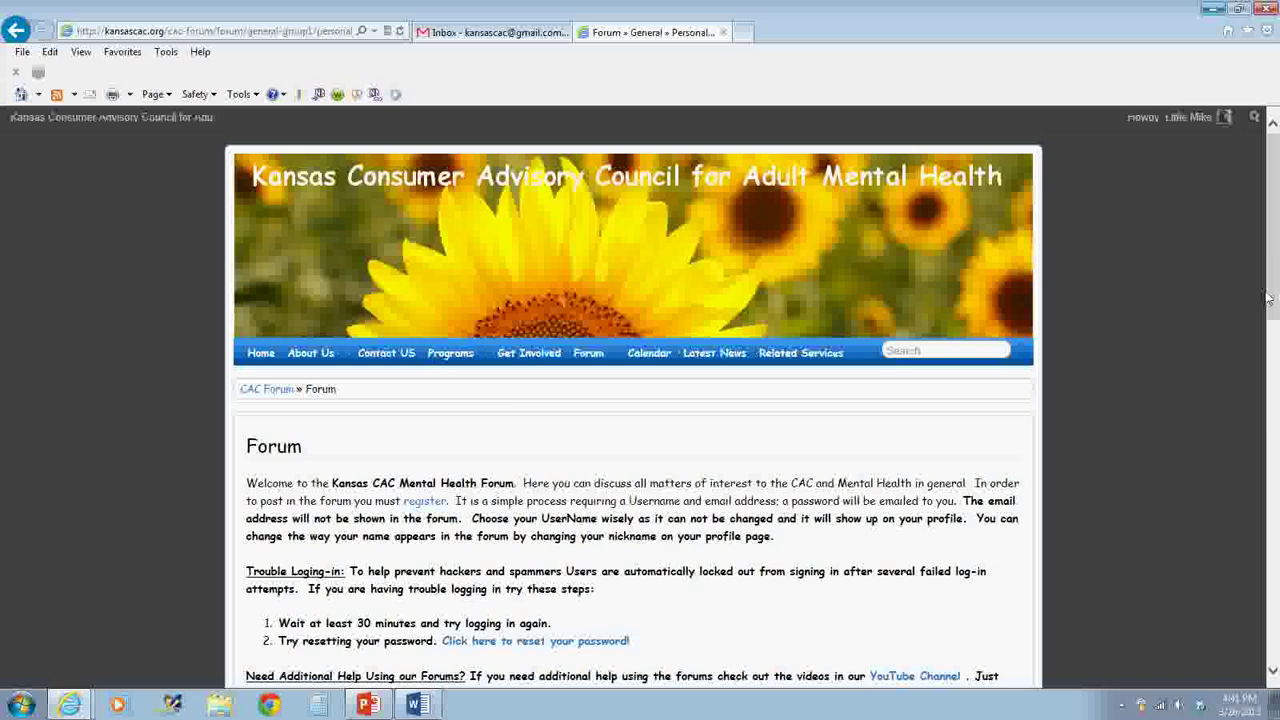
left_click_drag(1270, 266, 1270, 401)
scroll(1269, 400, "down", 3)
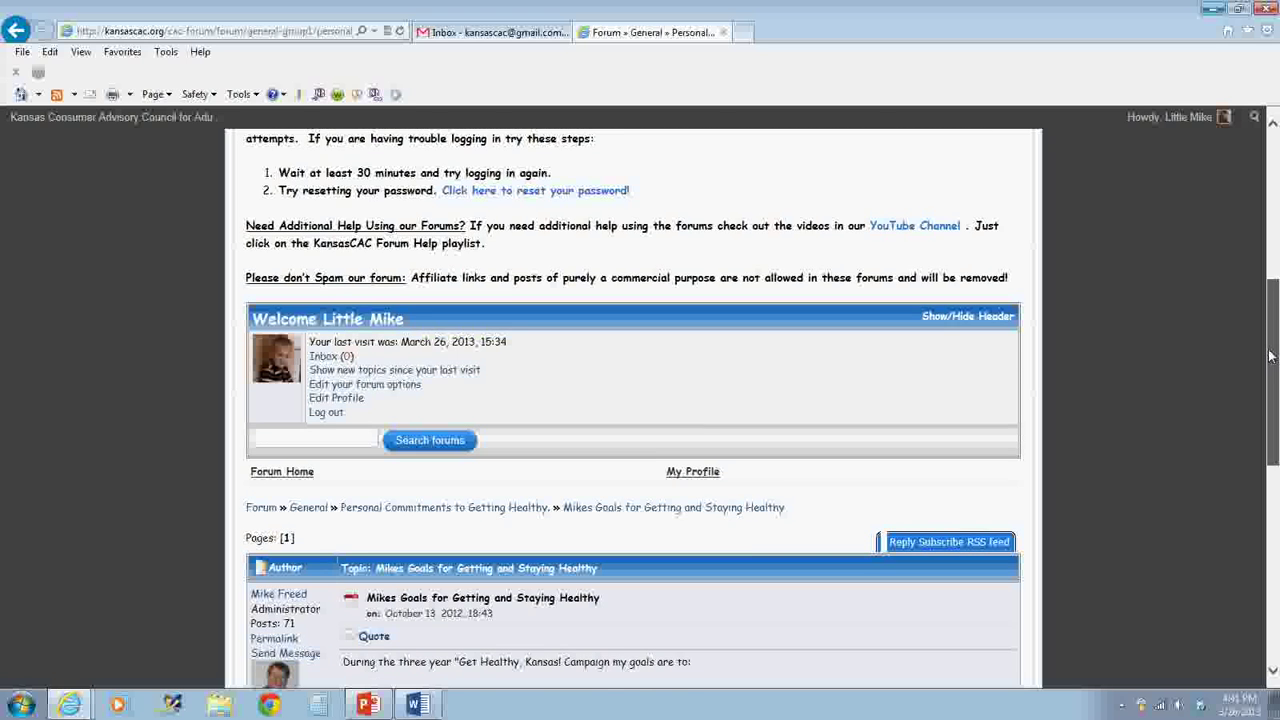
left_click_drag(1270, 406, 1270, 427)
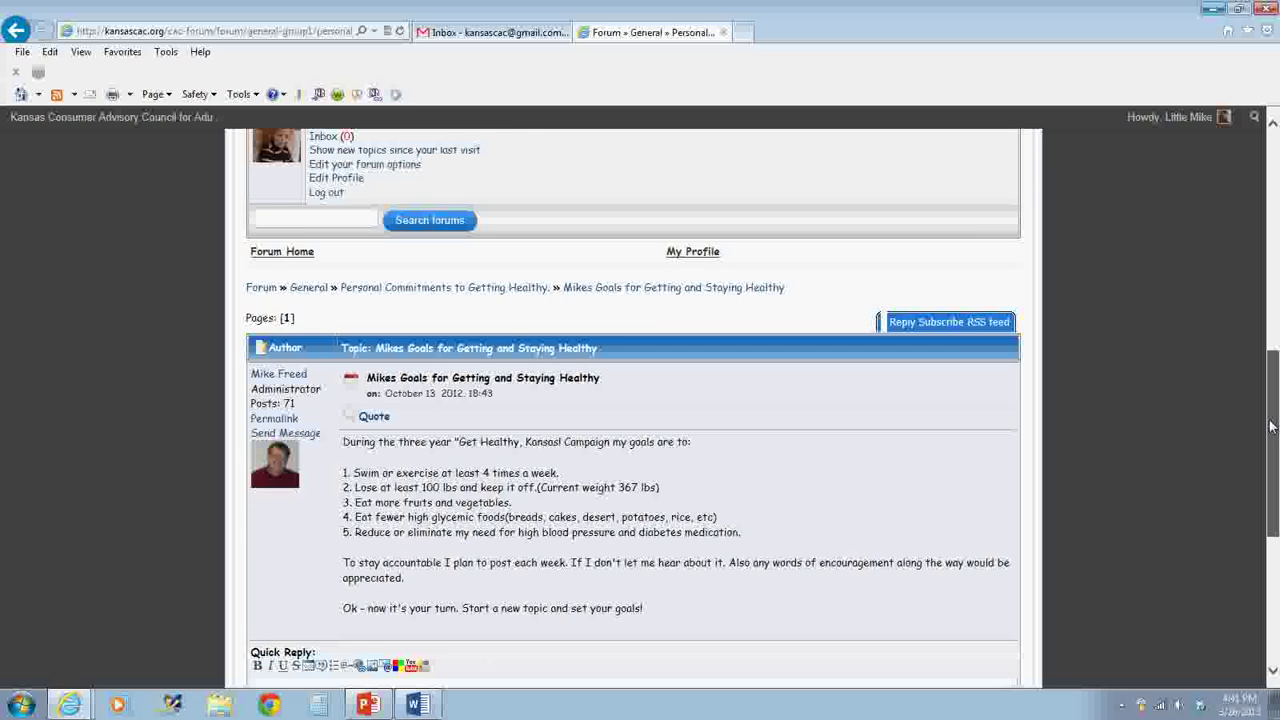
left_click_drag(1270, 427, 1270, 431)
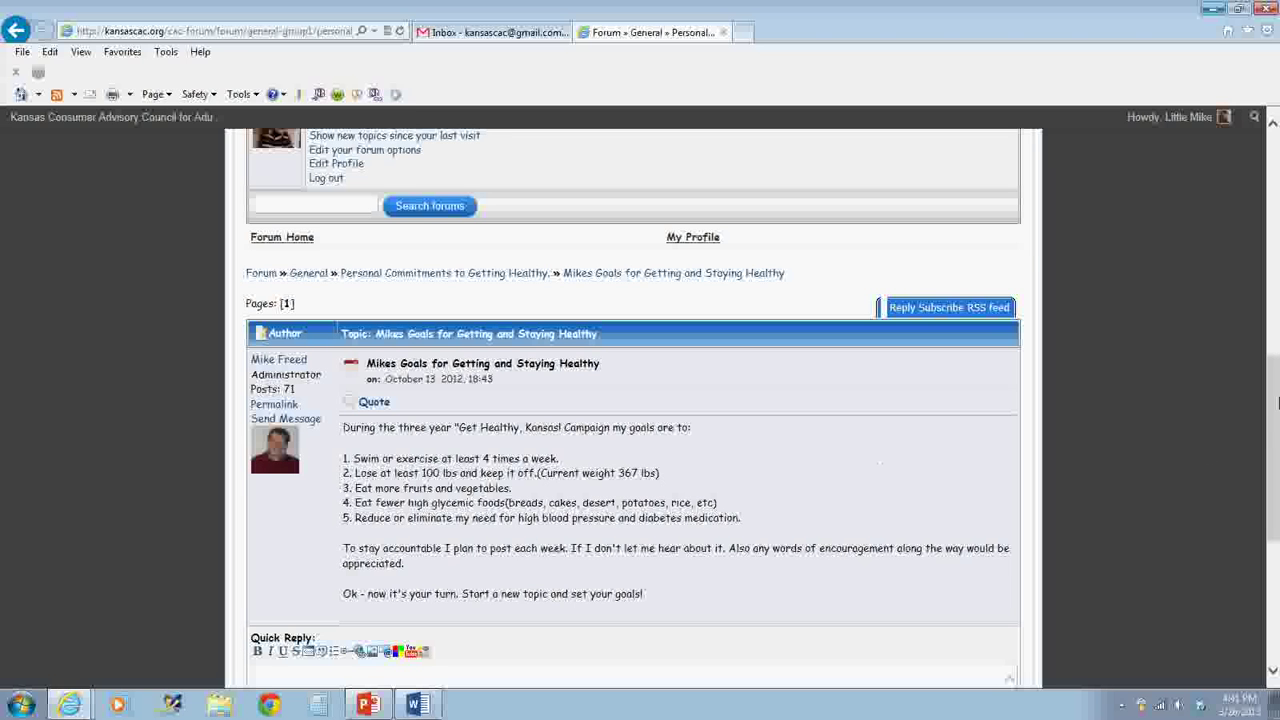
left_click_drag(1275, 395, 1275, 445)
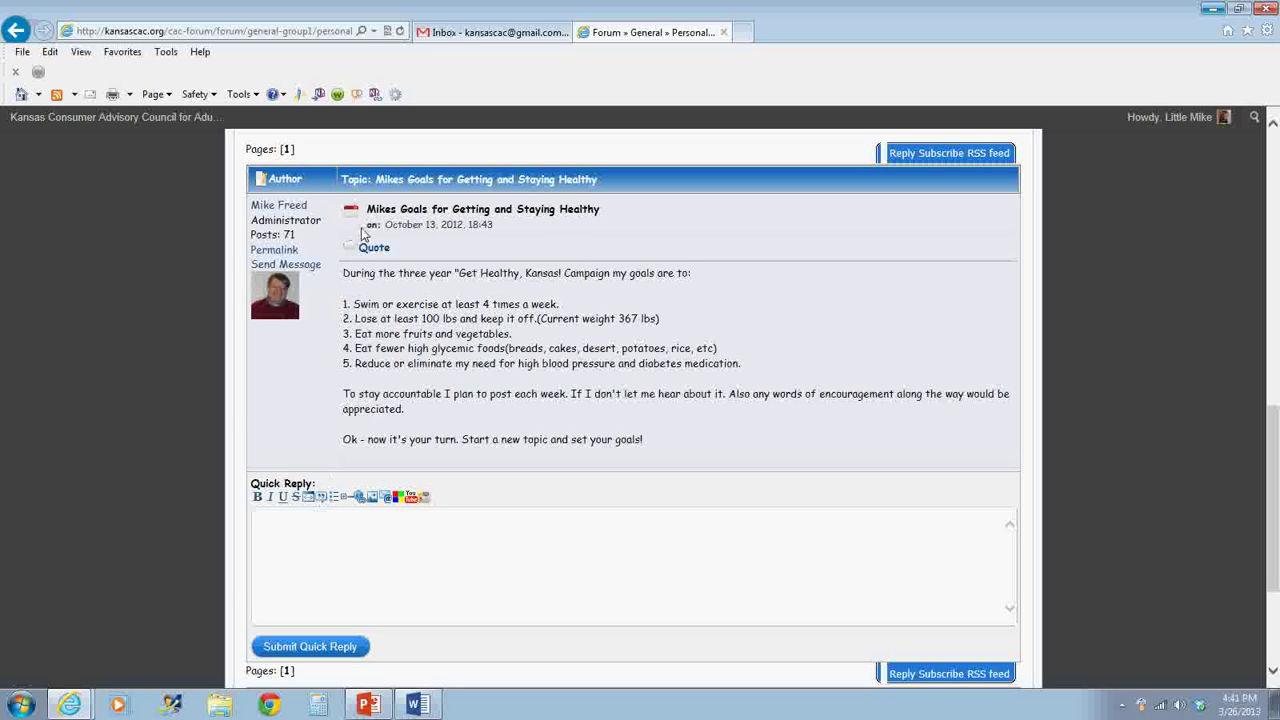
Step: Write the quick reply "How's that working for you?" to the healthy goals topic and make the whole sentence bold
left_click(305, 541)
left_click(306, 541)
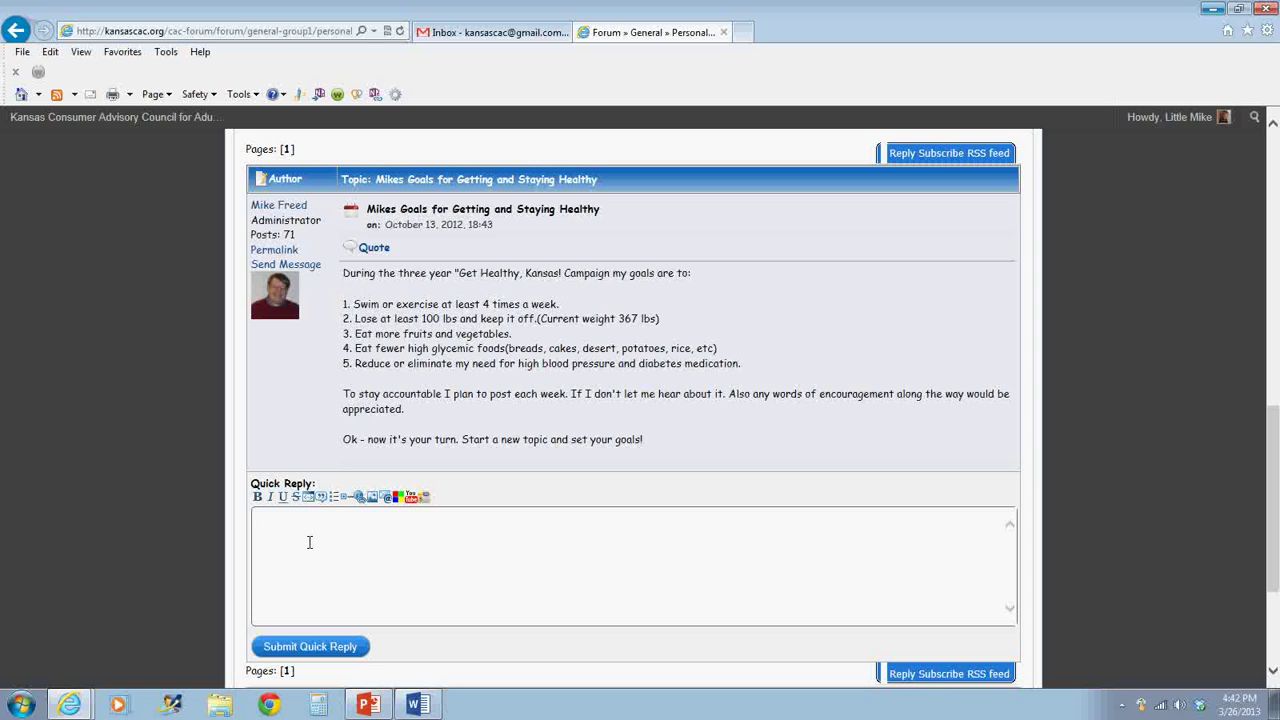
type("B")
type("ow")
type("'s tha")
type("t worki")
type("n")
type("g for")
type(" y")
type("o")
type("u")
left_click_drag(263, 530, 443, 537)
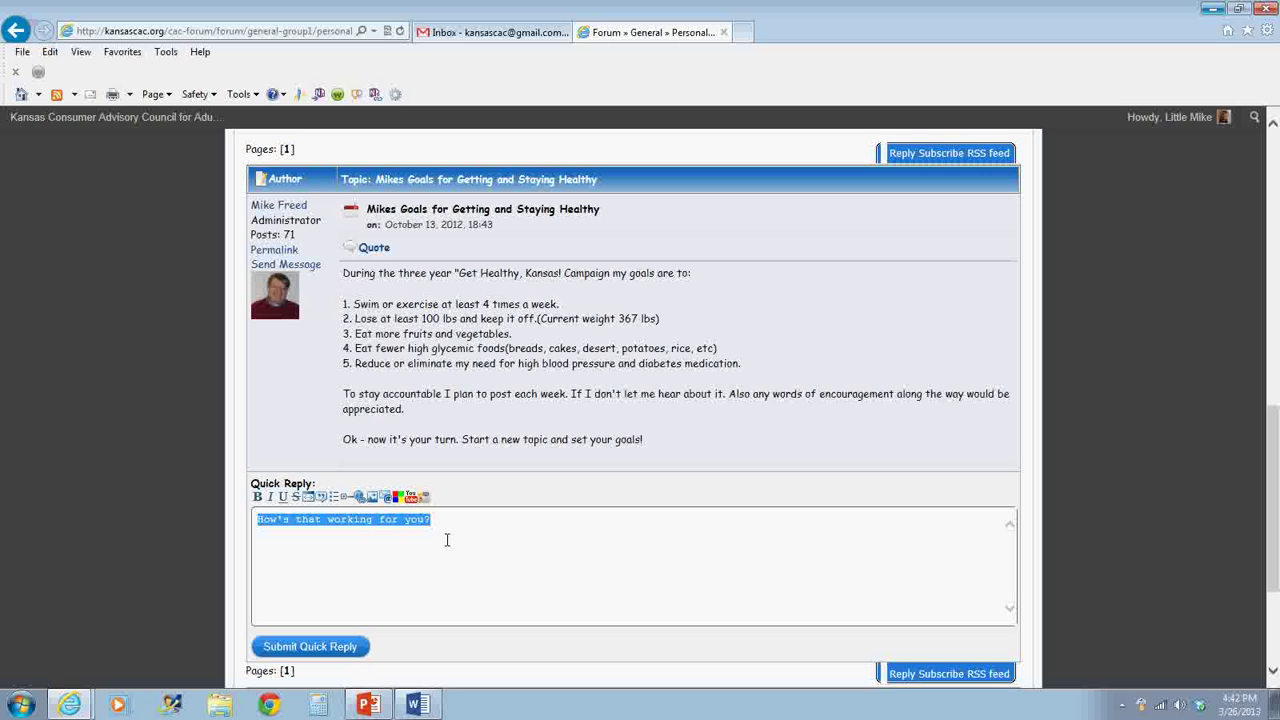
left_click(258, 497)
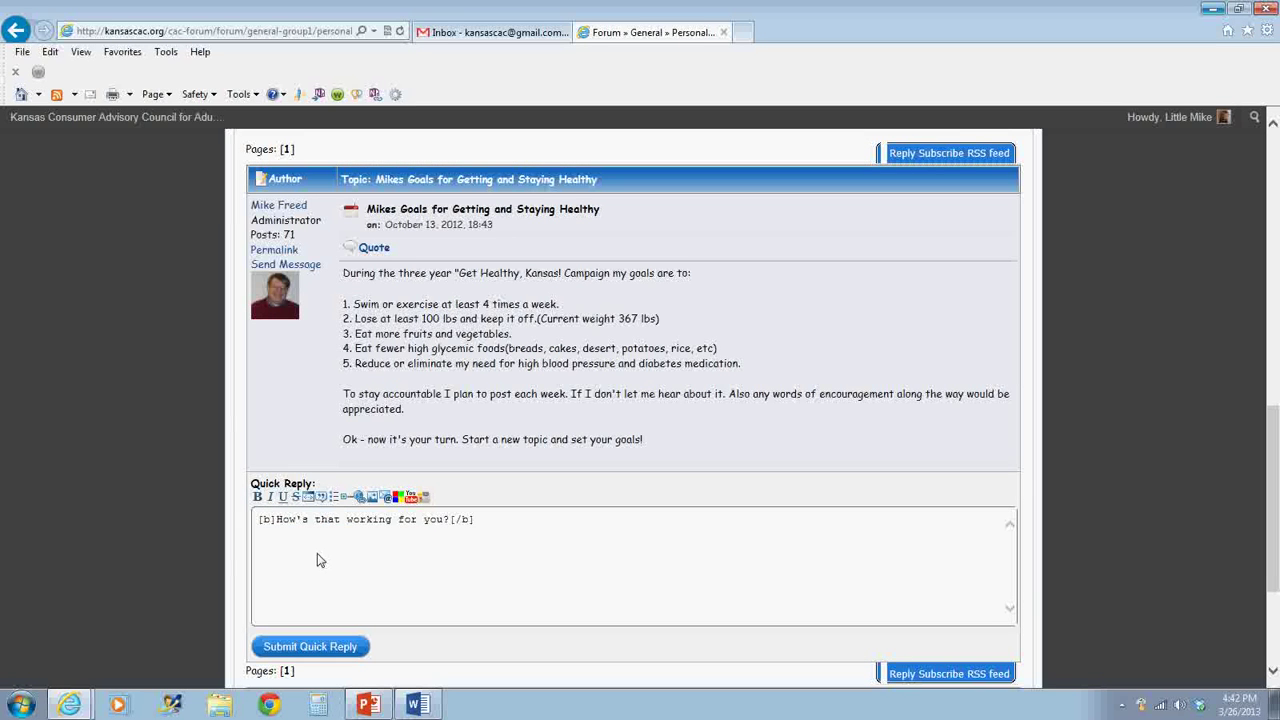
Step: Submit the quick reply and check how it appears below the original post in the topic
left_click(340, 648)
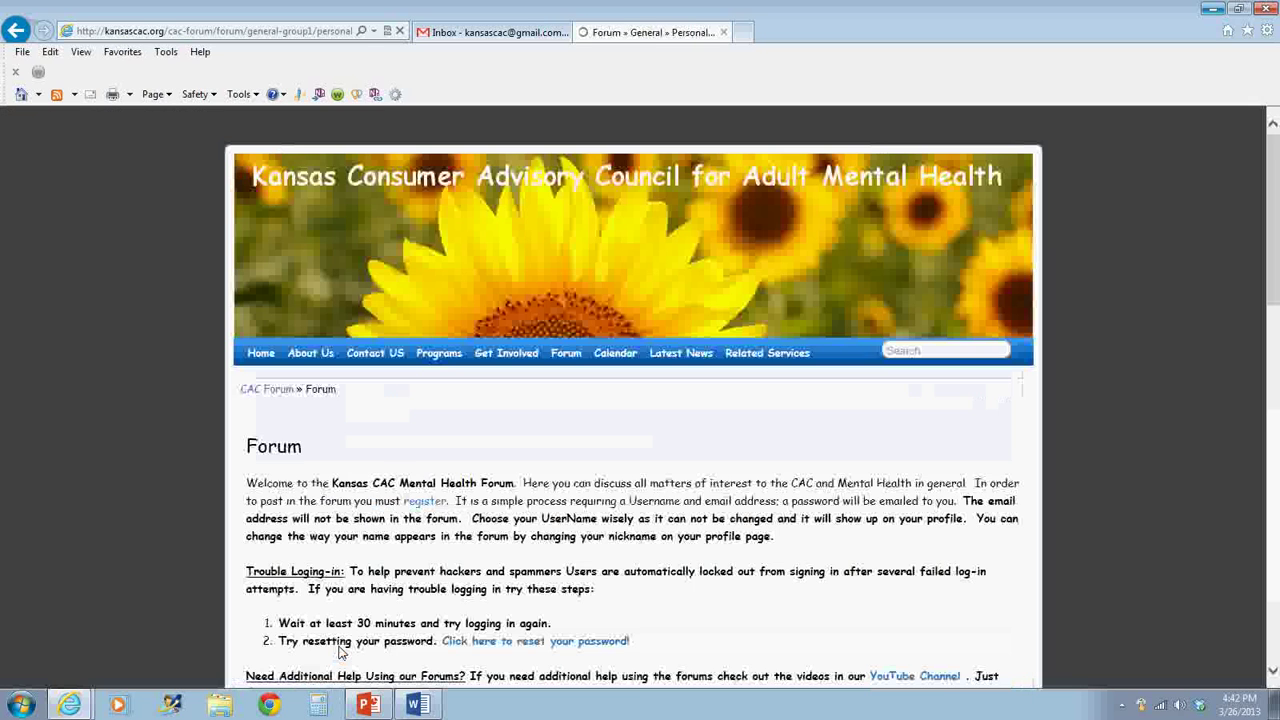
scroll(640, 400, "down", 4)
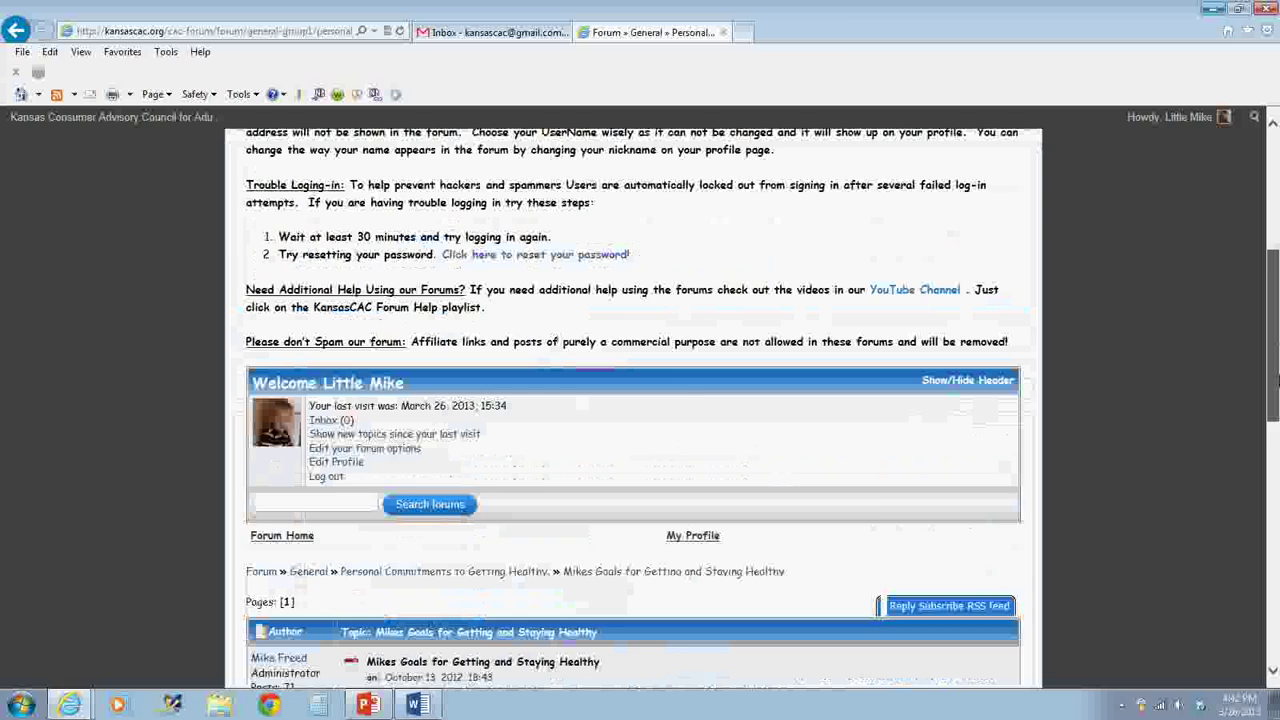
left_click_drag(1276, 380, 1276, 530)
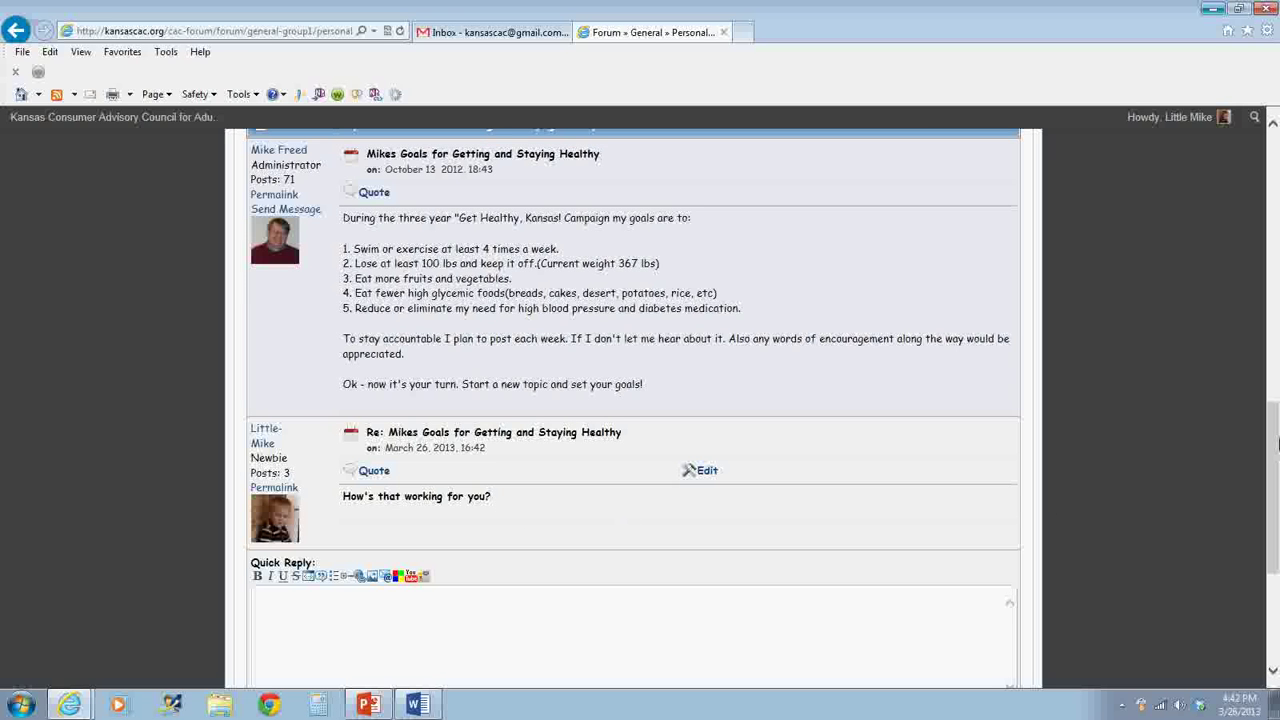
mouse_move(1276, 443)
left_mouse_down()
mouse_move(1275, 412)
mouse_move(1275, 435)
left_mouse_up()
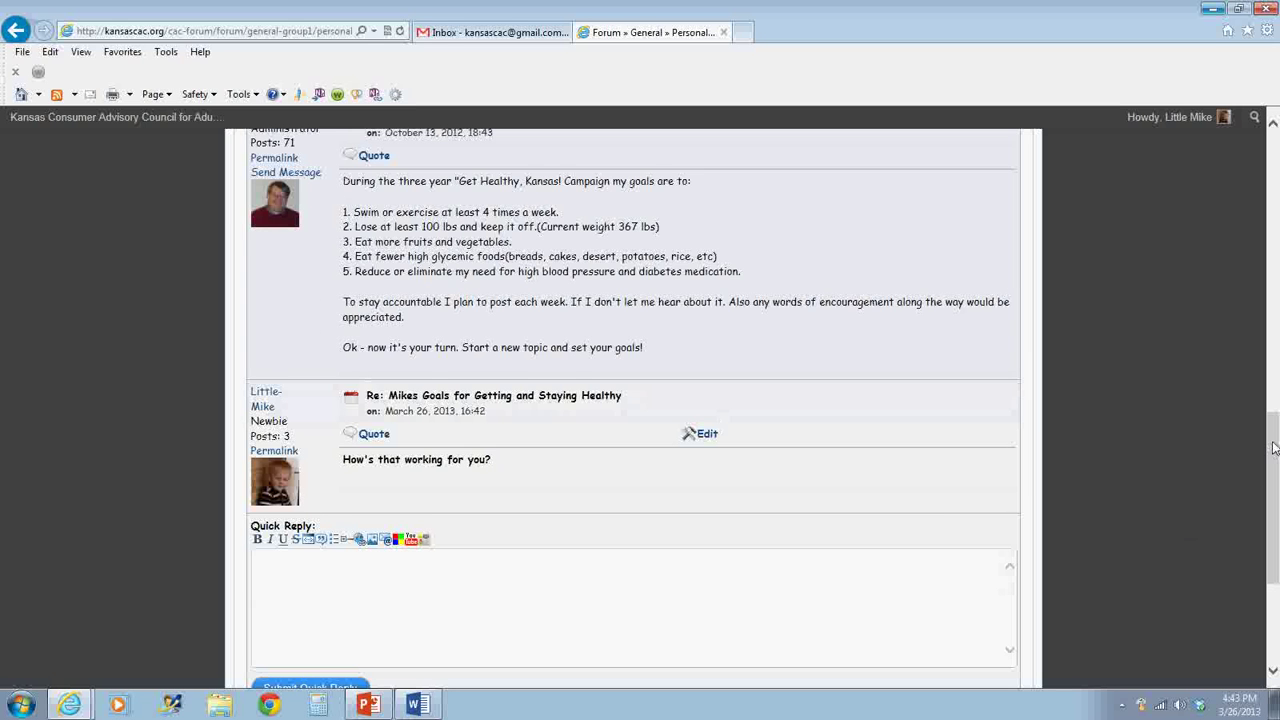
mouse_move(1271, 450)
left_mouse_down()
mouse_move(1270, 492)
mouse_move(1268, 468)
left_mouse_up()
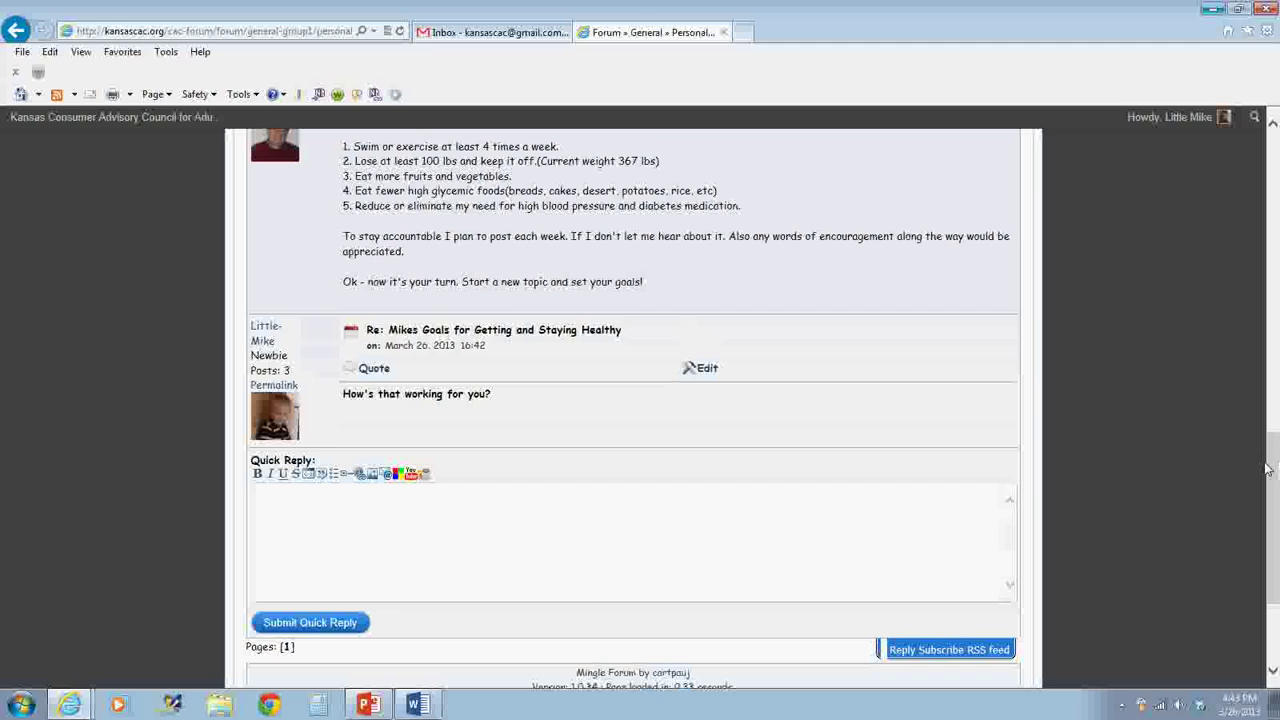